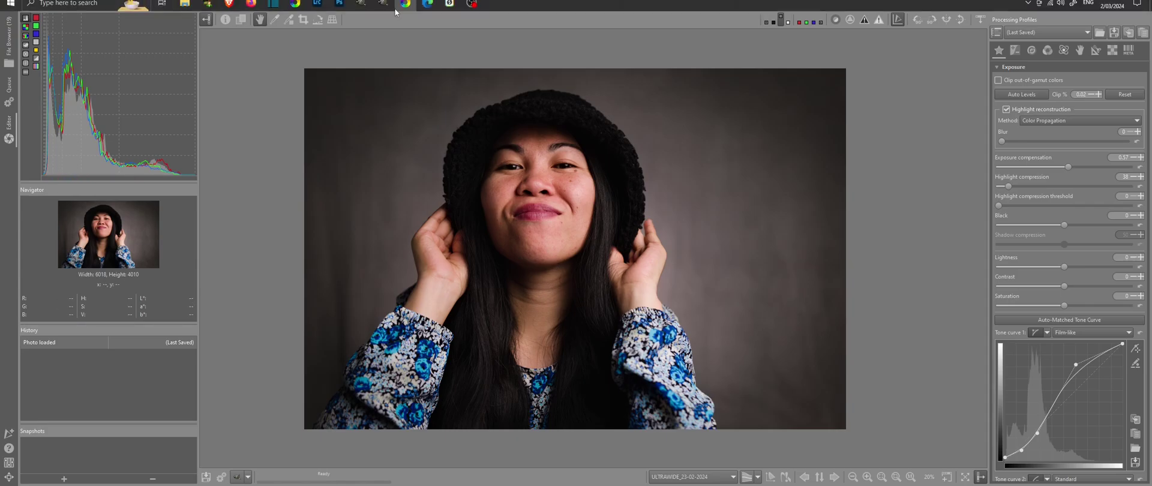
- Switch to the browser showing the rawtherapee.com home page announcing version 5.10
{"action": "left_click", "coordinate": [424, 12]}
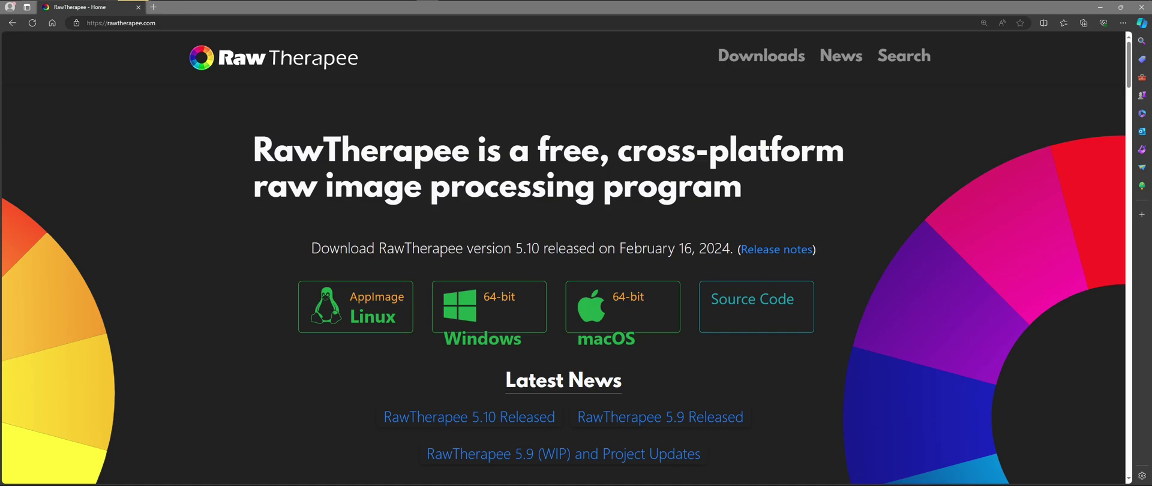
- Open the v5.10 release notes and read through the Windows, Linux and macOS installation instructions
{"action": "left_click", "coordinate": [773, 255]}
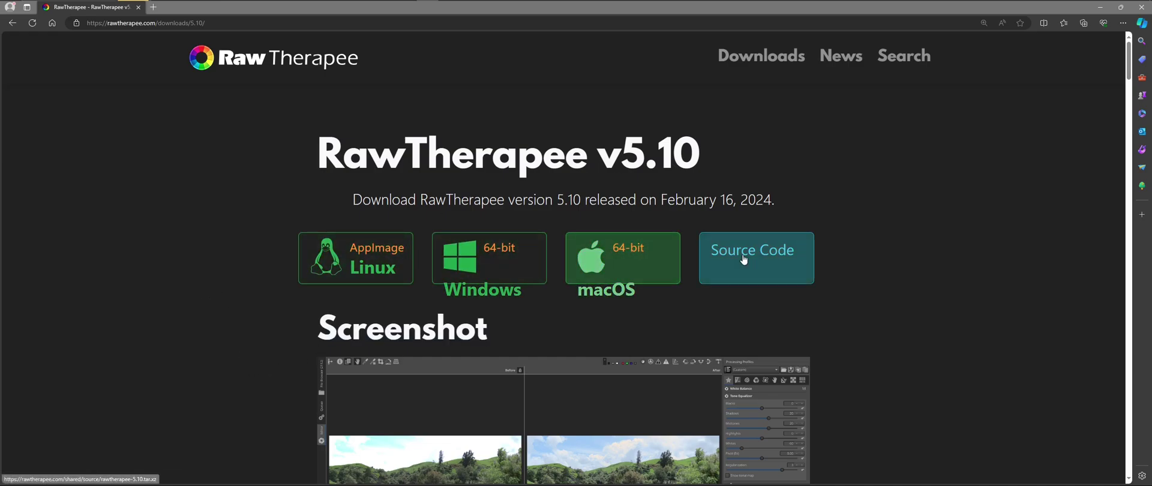
{"action": "scroll", "coordinate": [243, 280], "scroll_direction": "down", "scroll_amount": 8}
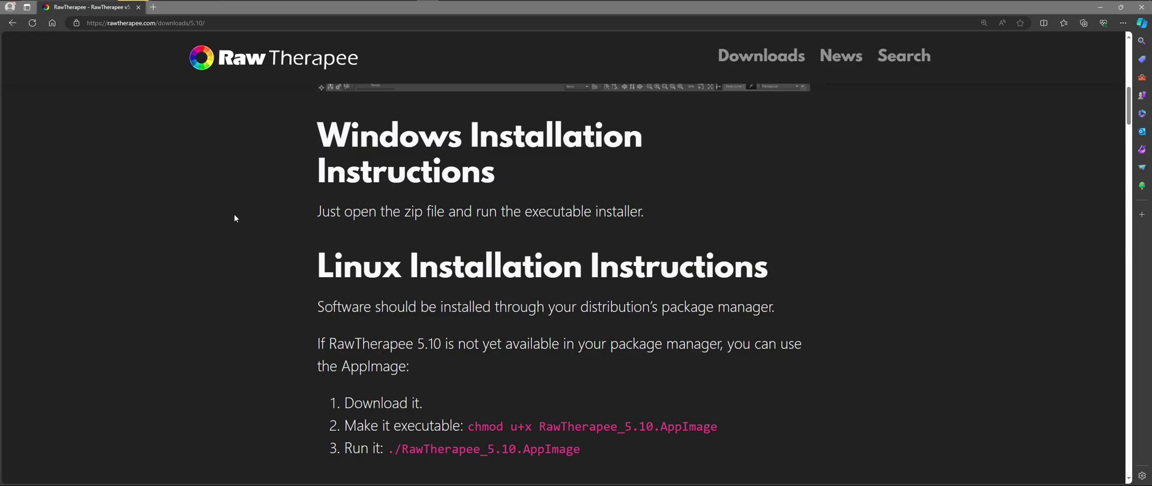
{"action": "scroll", "coordinate": [240, 215], "scroll_direction": "down", "scroll_amount": 2}
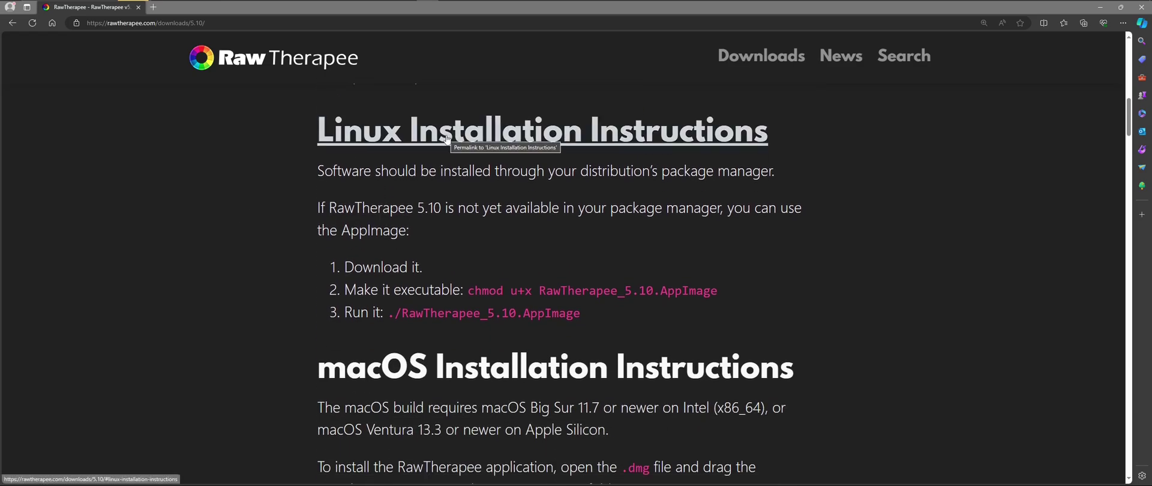
{"action": "scroll", "coordinate": [250, 201], "scroll_direction": "down", "scroll_amount": 3}
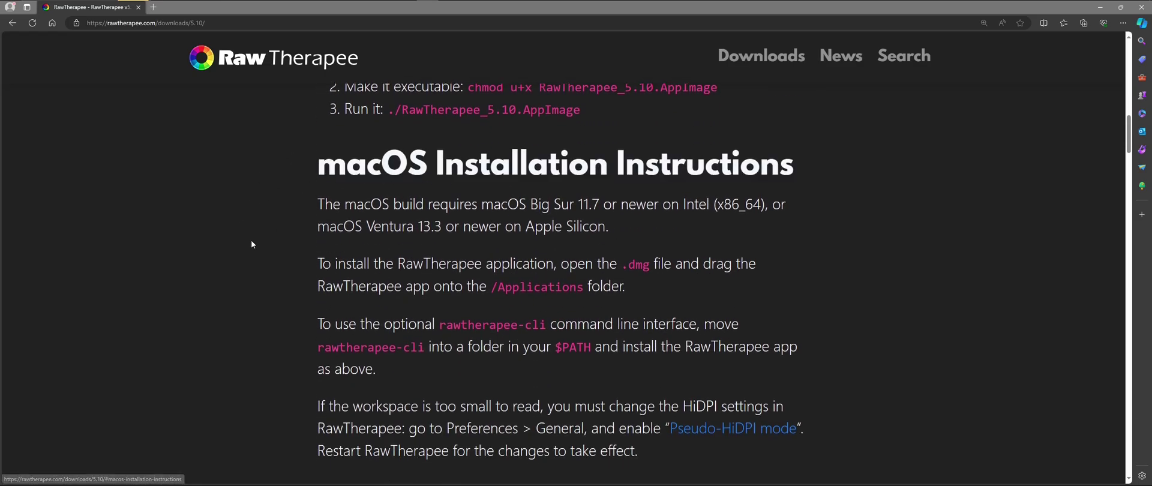
{"action": "scroll", "coordinate": [256, 231], "scroll_direction": "down", "scroll_amount": 5}
{"action": "scroll", "coordinate": [256, 231], "scroll_direction": "down", "scroll_amount": 1}
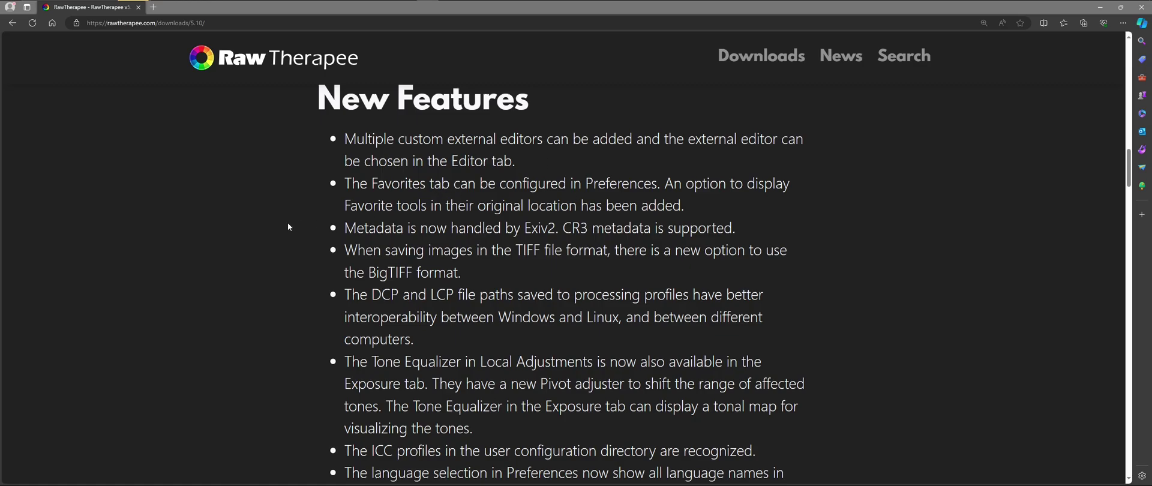
{"action": "scroll", "coordinate": [288, 226], "scroll_direction": "down", "scroll_amount": 1}
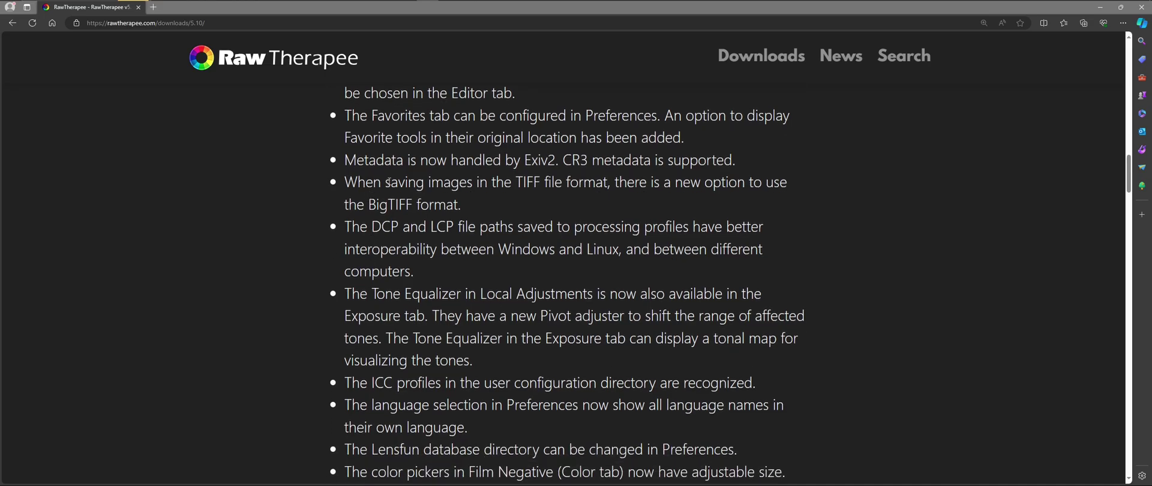
{"action": "double_click", "coordinate": [388, 205]}
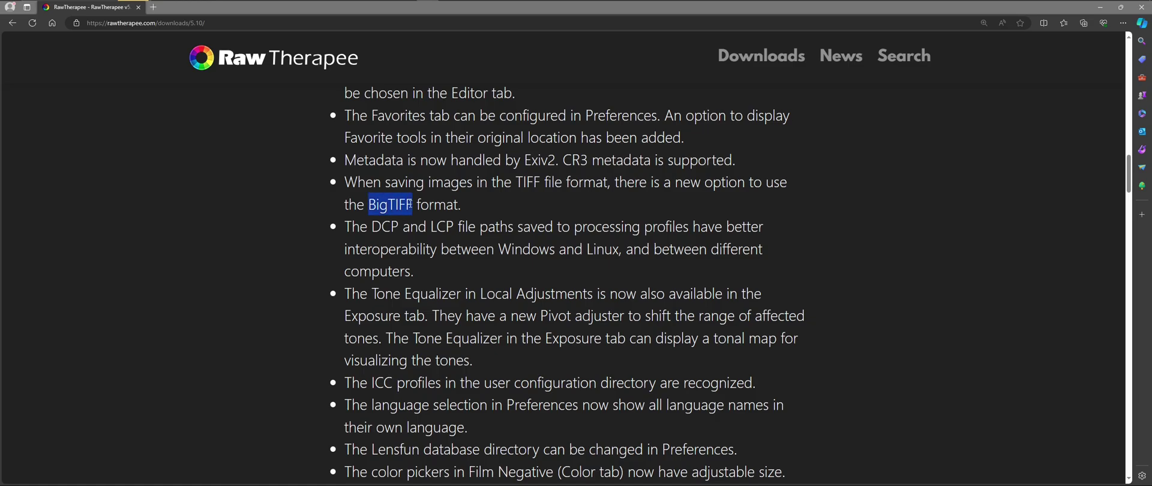
{"action": "left_click", "coordinate": [236, 231]}
{"action": "scroll", "coordinate": [444, 253], "scroll_direction": "down", "scroll_amount": 1}
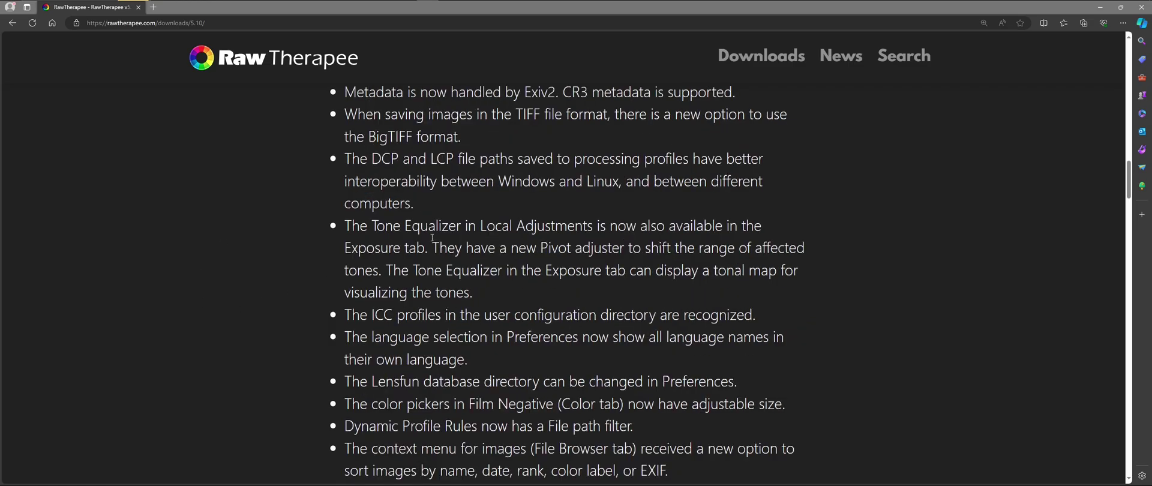
{"action": "scroll", "coordinate": [417, 179], "scroll_direction": "down", "scroll_amount": 2}
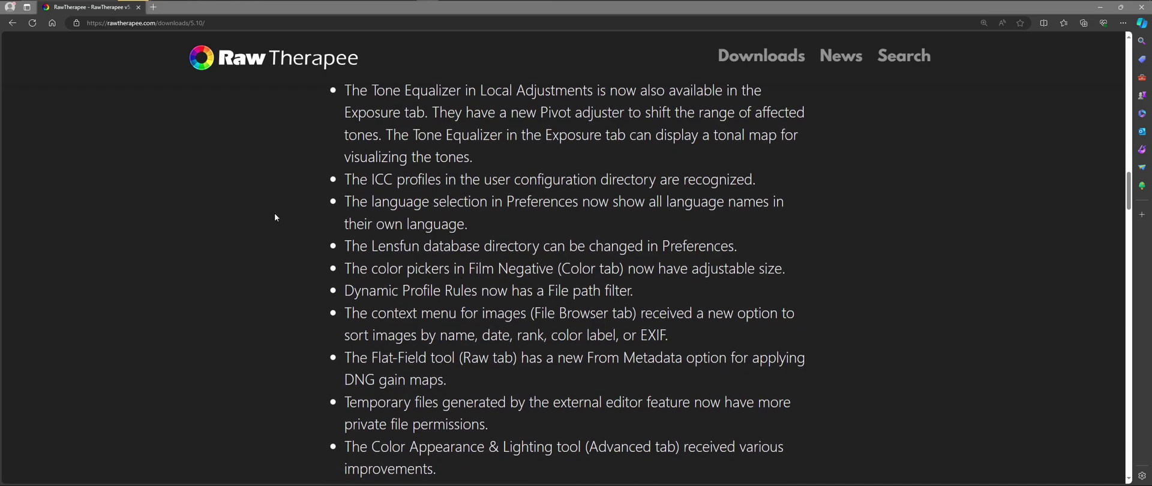
{"action": "scroll", "coordinate": [275, 217], "scroll_direction": "down", "scroll_amount": 7}
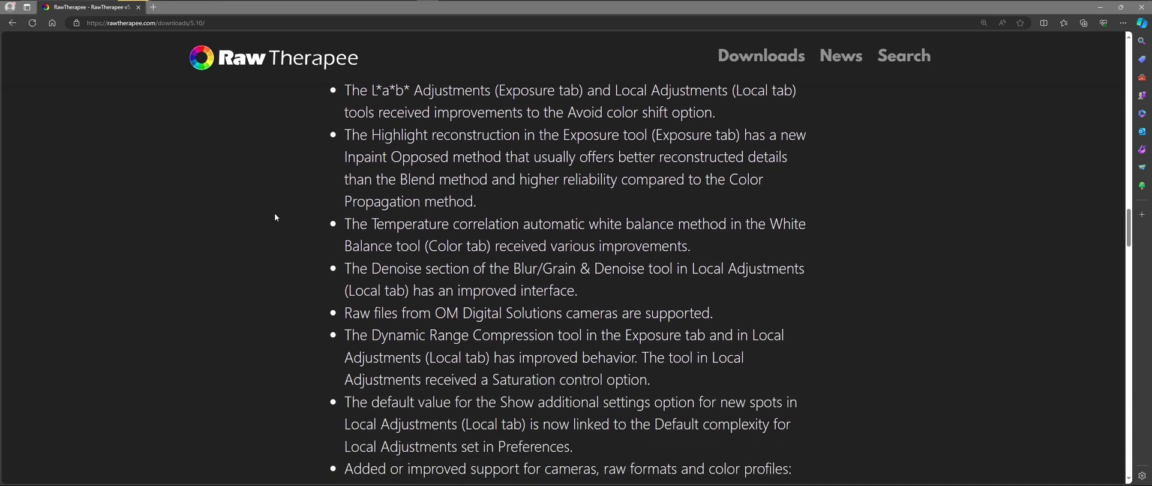
{"action": "scroll", "coordinate": [276, 217], "scroll_direction": "down", "scroll_amount": 5}
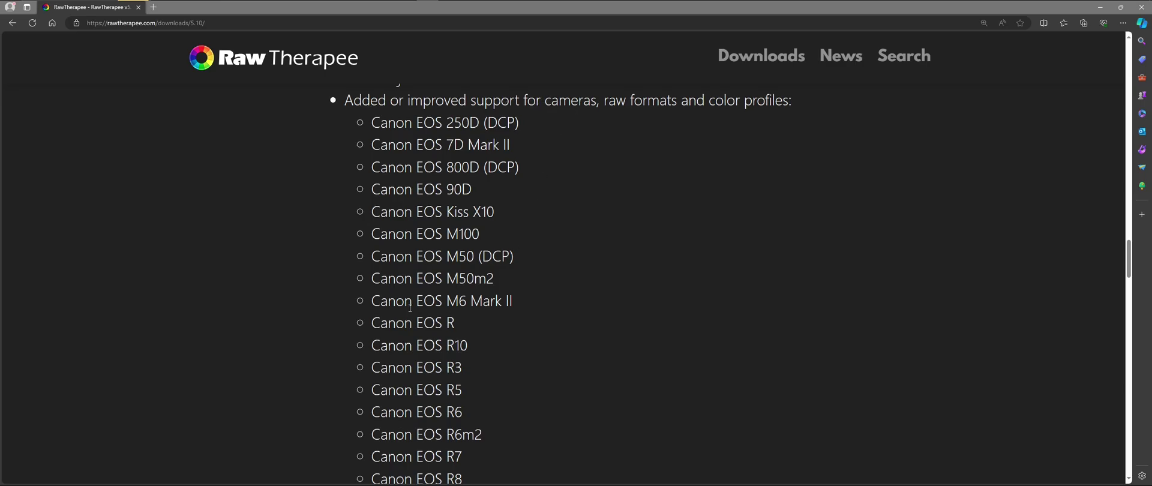
{"action": "scroll", "coordinate": [274, 289], "scroll_direction": "down", "scroll_amount": 8}
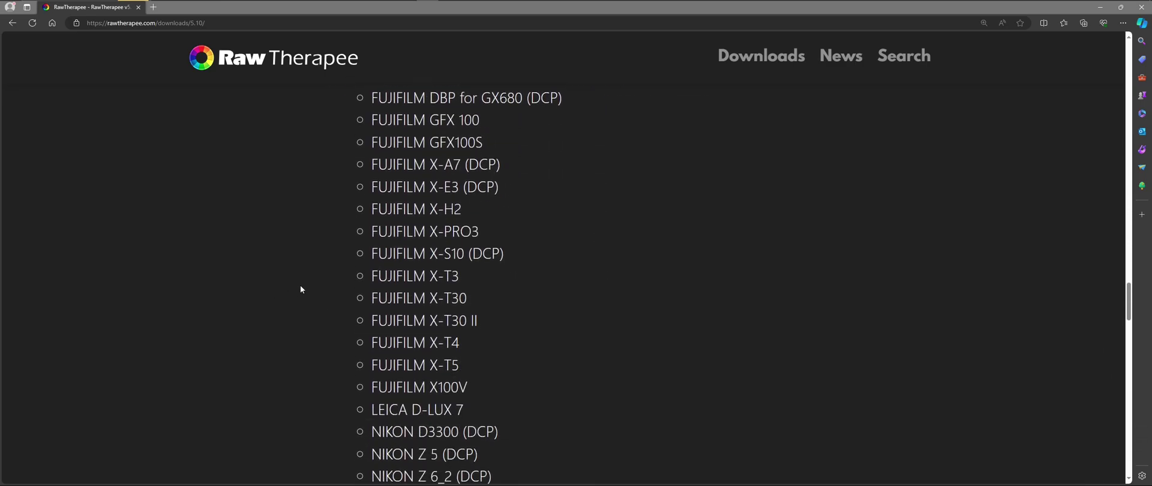
{"action": "scroll", "coordinate": [300, 286], "scroll_direction": "down", "scroll_amount": 6}
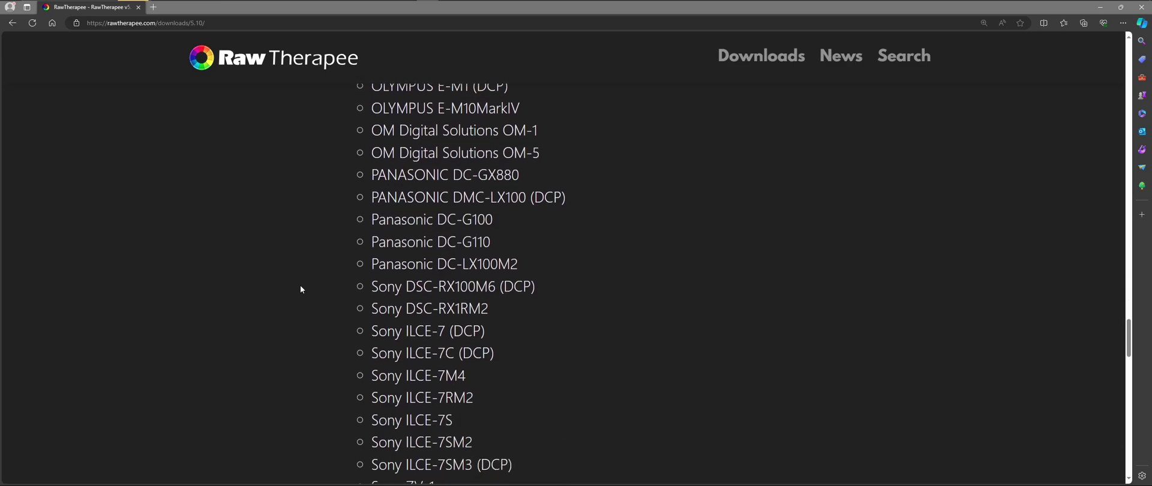
{"action": "scroll", "coordinate": [301, 288], "scroll_direction": "up", "scroll_amount": 6}
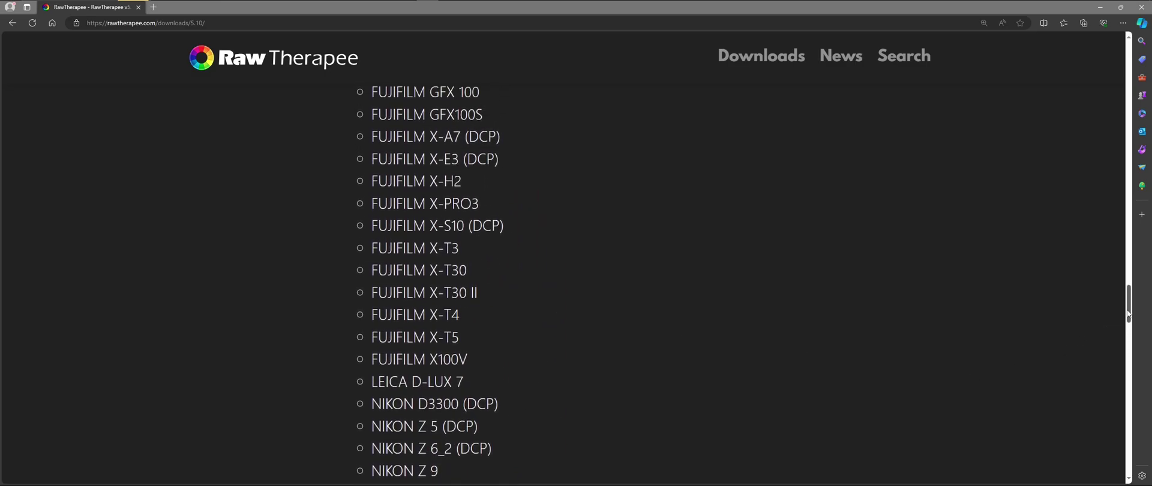
{"action": "left_click_drag", "start_coordinate": [1127, 312], "coordinate": [1127, 54]}
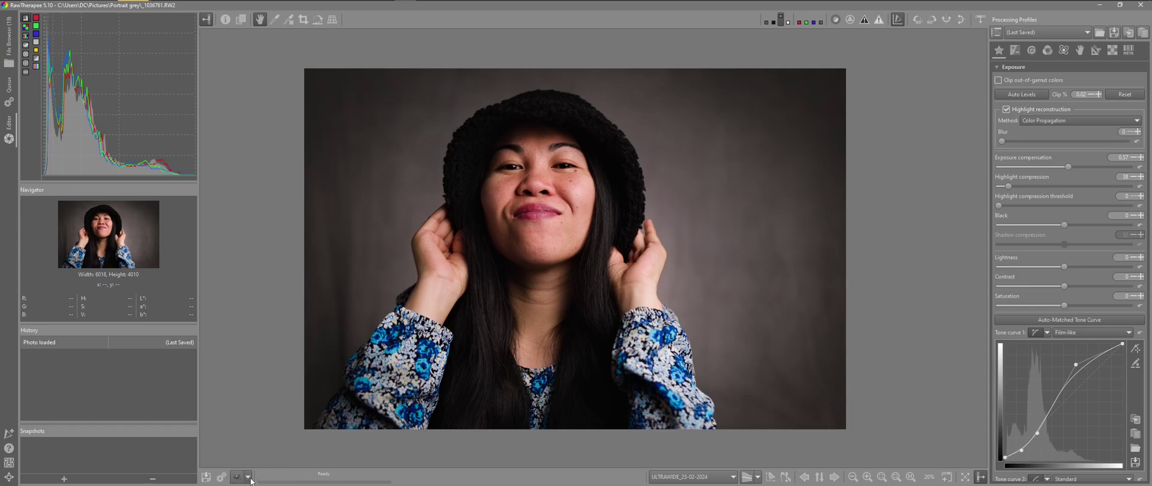
- Review the external-editor choices, then send the portrait to GIMP 2.10 as a TIFF
{"action": "left_click", "coordinate": [248, 477]}
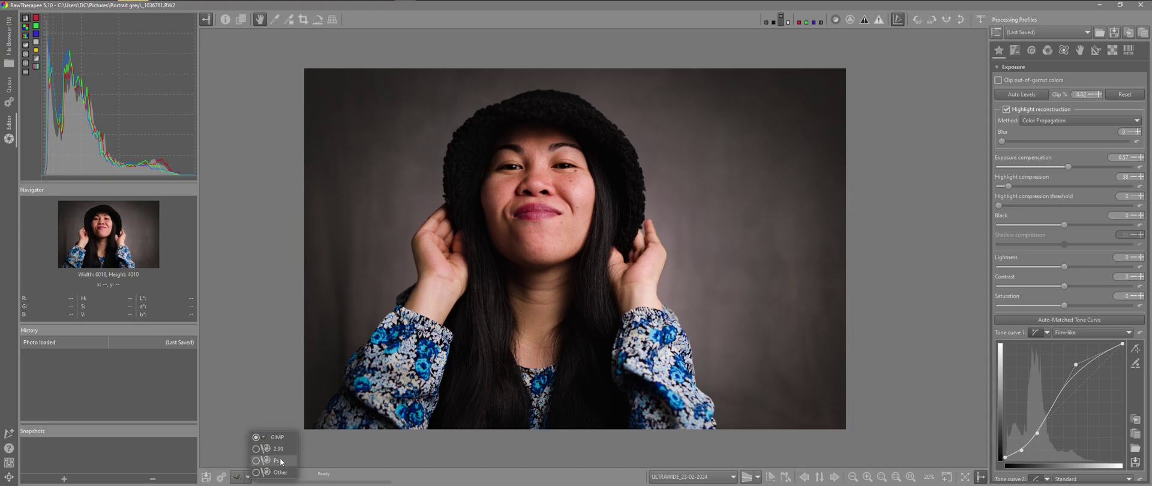
{"action": "left_click", "coordinate": [222, 403]}
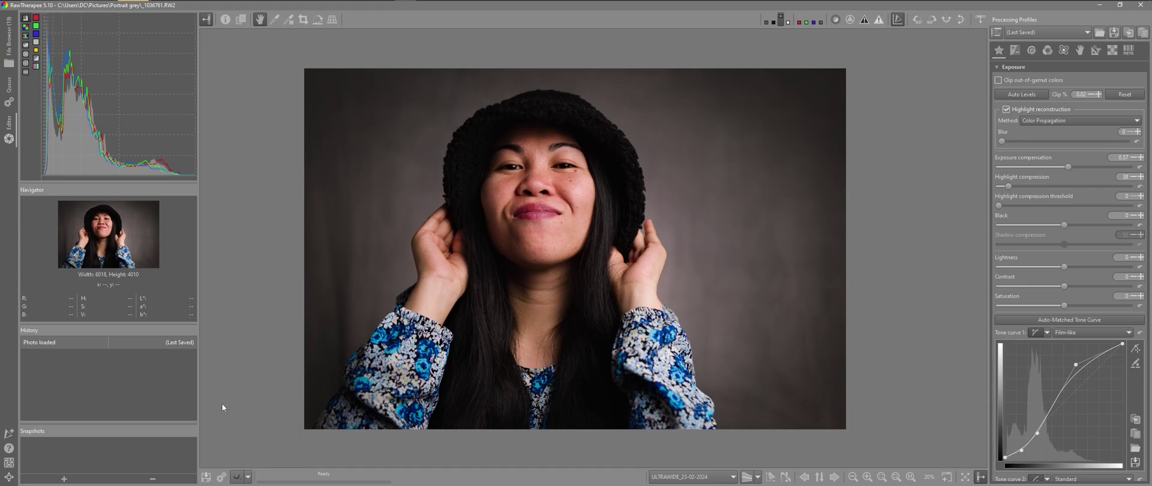
{"action": "left_click", "coordinate": [238, 477]}
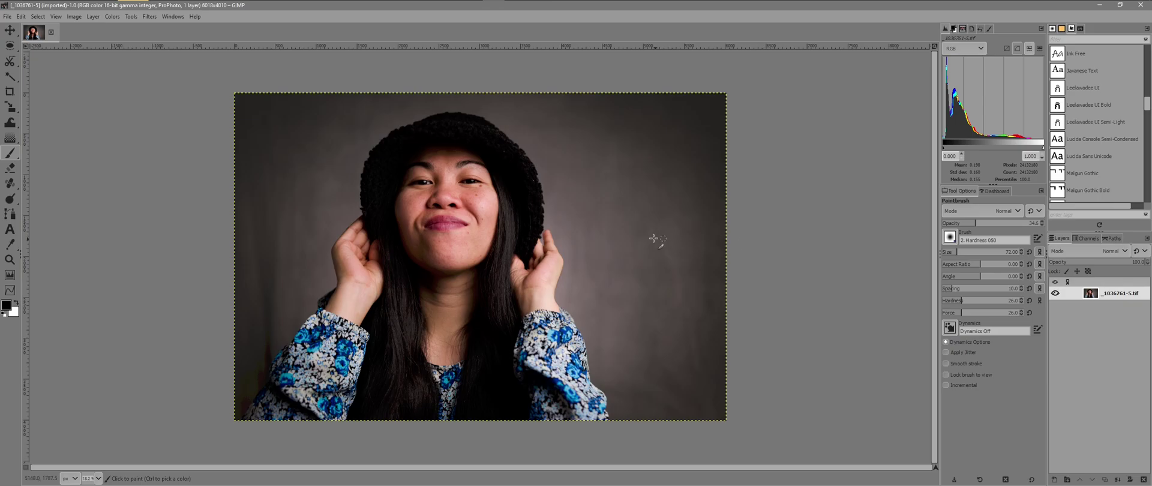
- Close GIMP after checking the imported portrait TIFF, returning to RawTherapee's editor
{"action": "left_click", "coordinate": [1141, 5]}
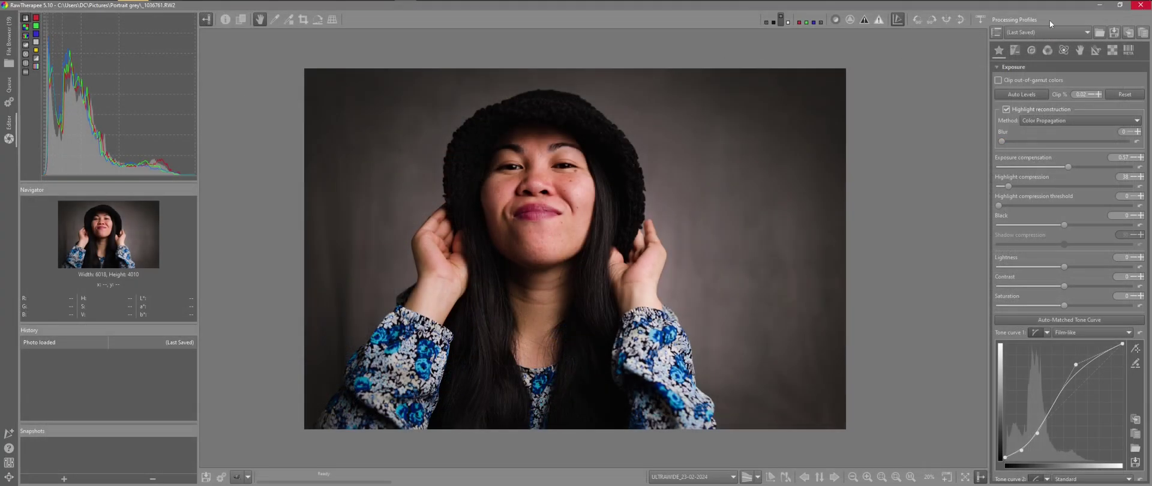
- Make GIMP 2.99 the external editor and open the portrait in it
{"action": "left_click", "coordinate": [248, 477]}
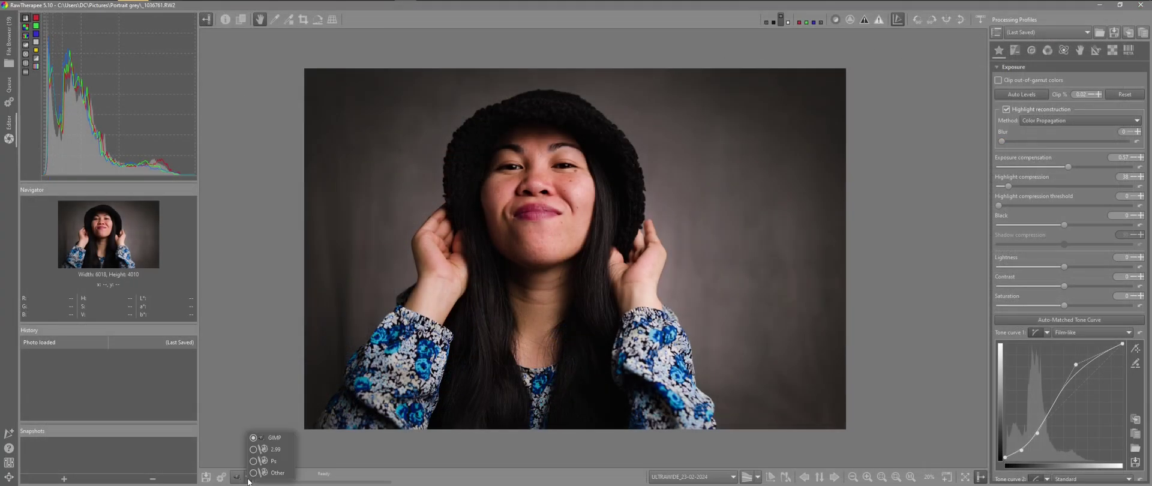
{"action": "left_click", "coordinate": [275, 449]}
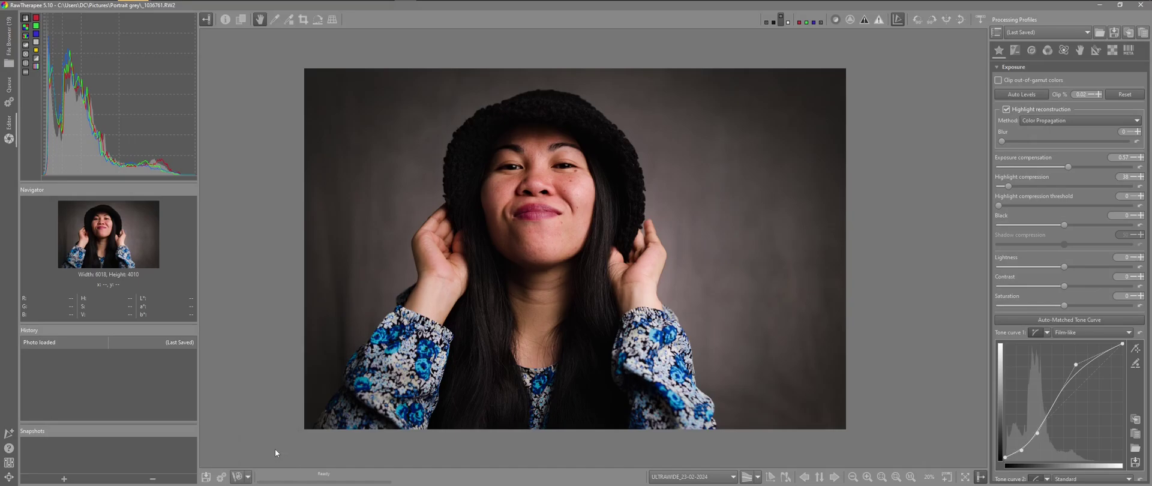
{"action": "left_click", "coordinate": [237, 477]}
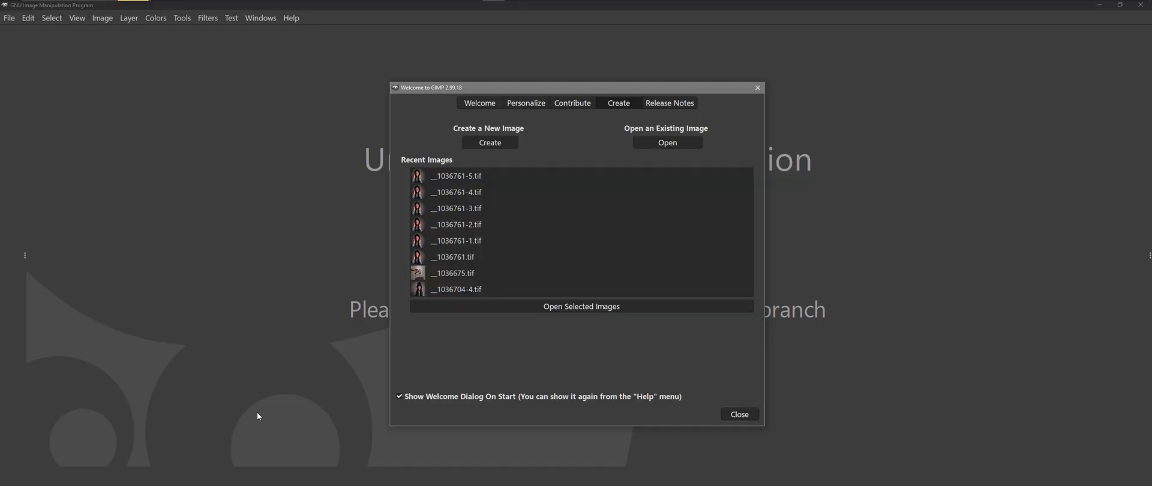
- Dismiss the GIMP 2.99 welcome dialog and keep the image's embedded ProPhoto colour profile
{"action": "left_click", "coordinate": [739, 414]}
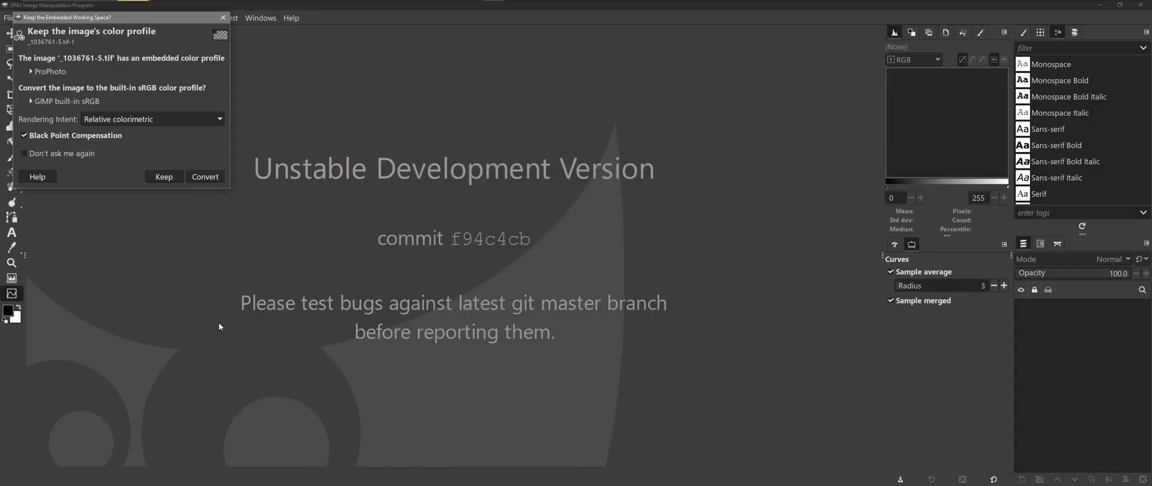
{"action": "left_click", "coordinate": [165, 178]}
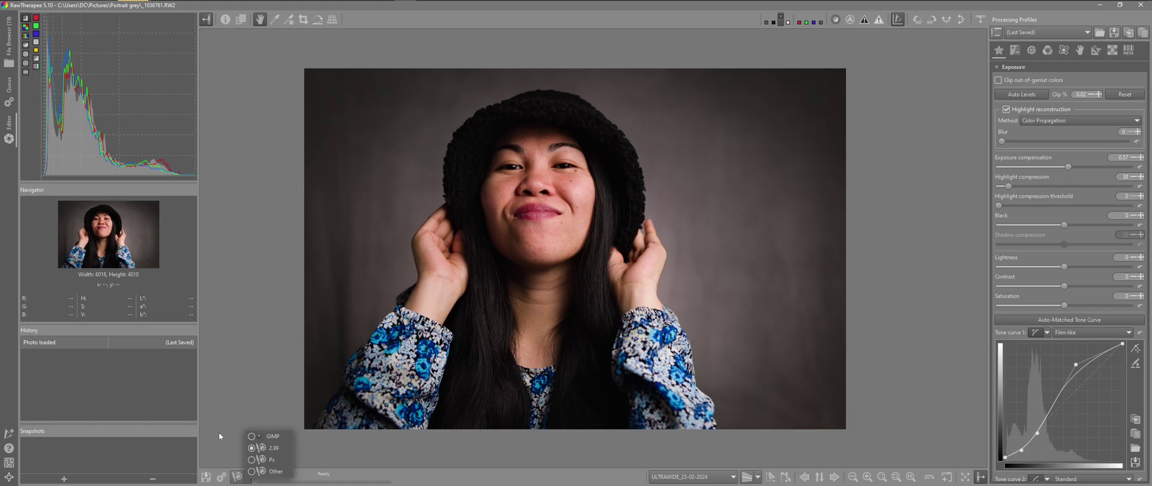
- Switch the external editor to Photoshop and send the portrait to it
{"action": "left_click", "coordinate": [219, 431]}
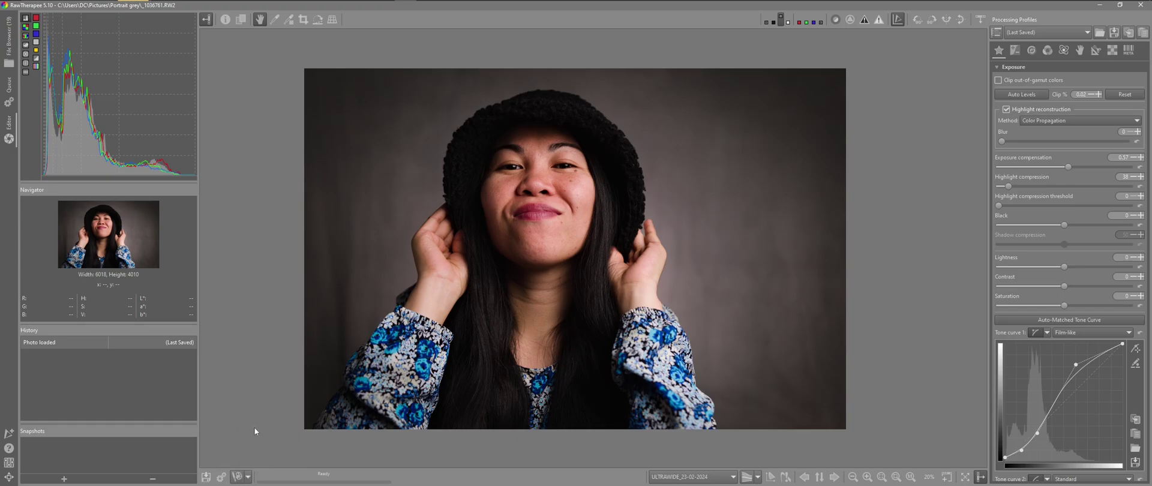
{"action": "left_click", "coordinate": [248, 477]}
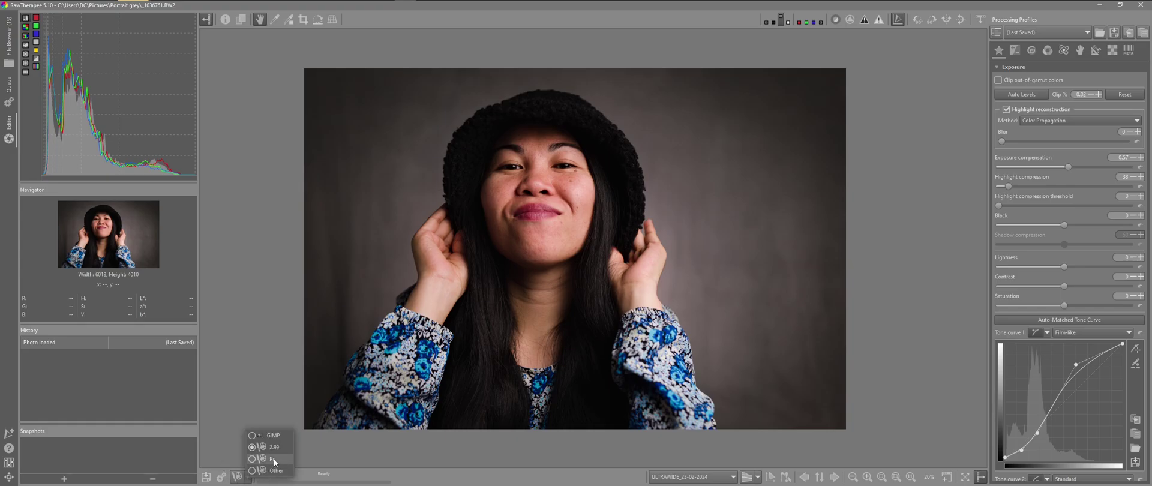
{"action": "left_click", "coordinate": [238, 477]}
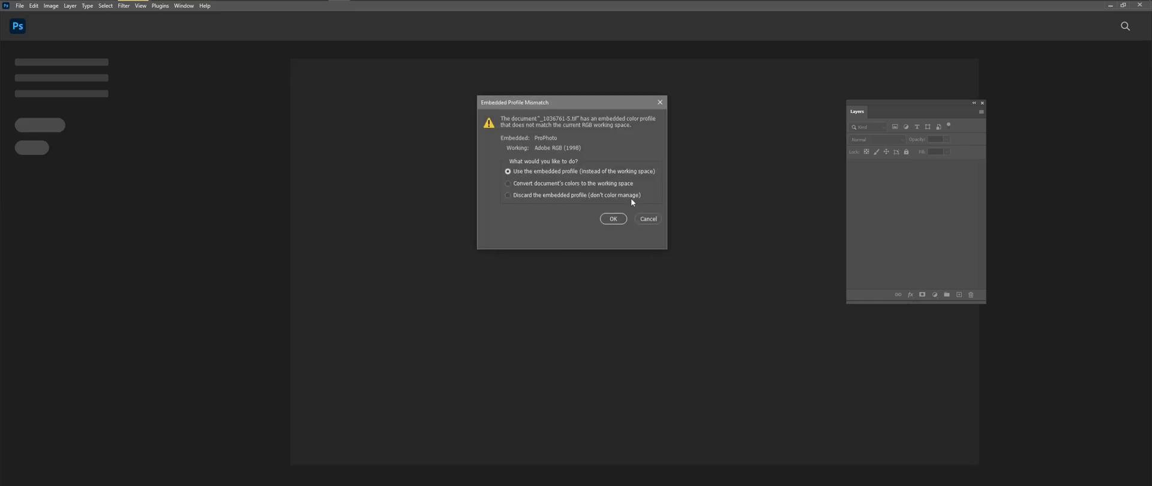
- Open the portrait in Photoshop with its embedded ProPhoto profile, zoom in, then close Photoshop
{"action": "left_click", "coordinate": [618, 217]}
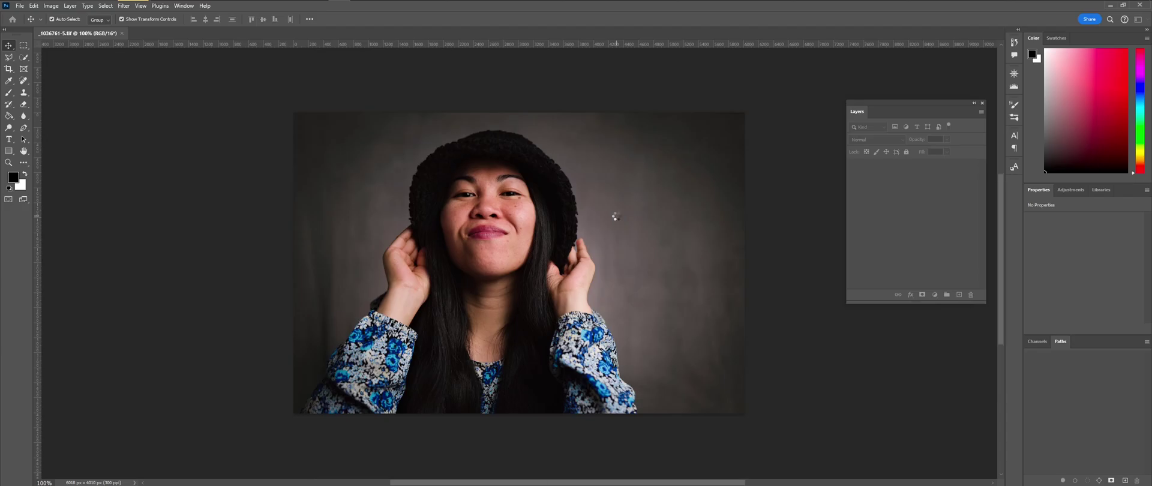
{"action": "scroll", "coordinate": [617, 219], "scroll_direction": "up", "scroll_amount": 2}
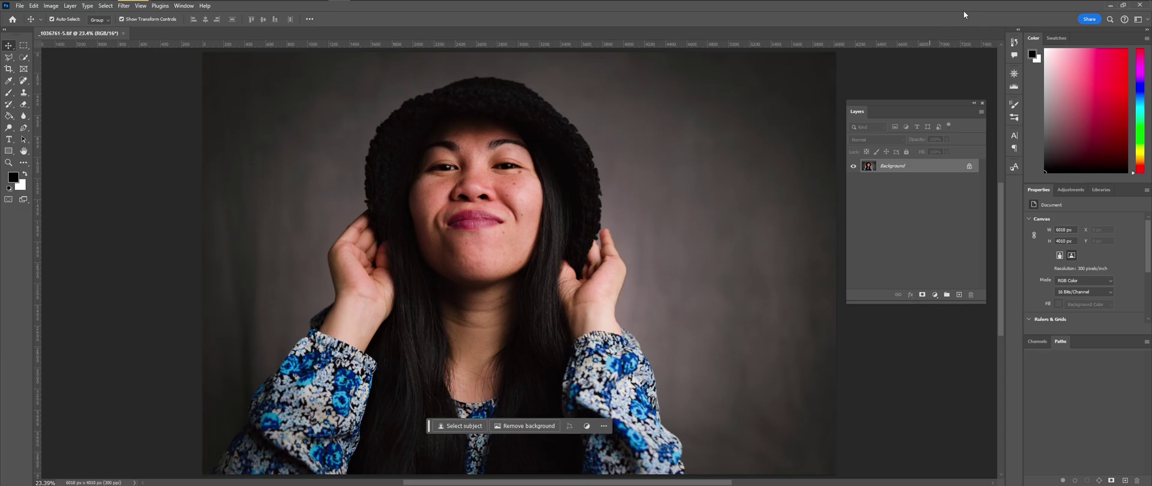
{"action": "left_click", "coordinate": [1140, 4]}
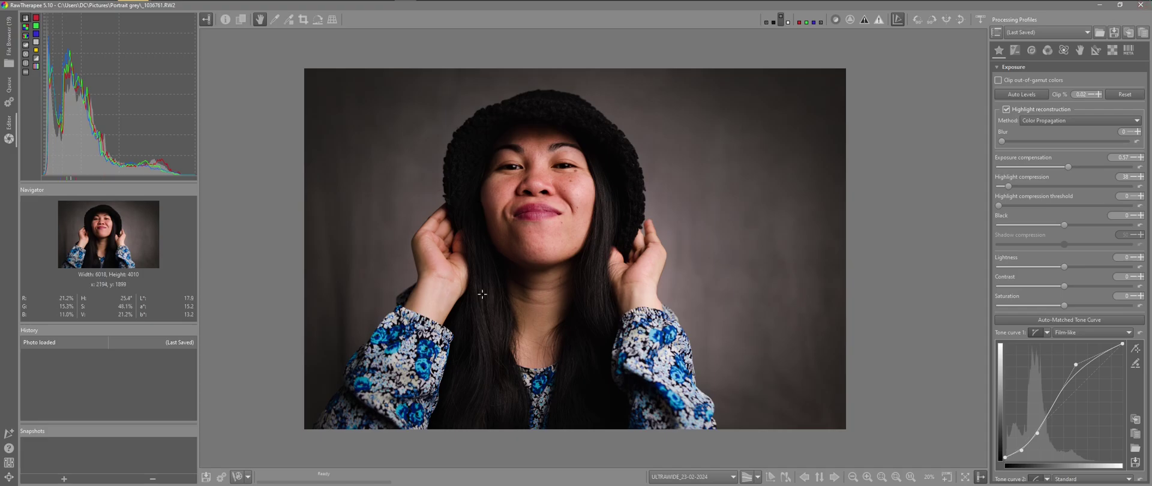
- In Preferences > General, delete the Photoshop and GIMP 2.99 external editor entries and apply
{"action": "left_click", "coordinate": [249, 476]}
{"action": "left_click", "coordinate": [9, 462]}
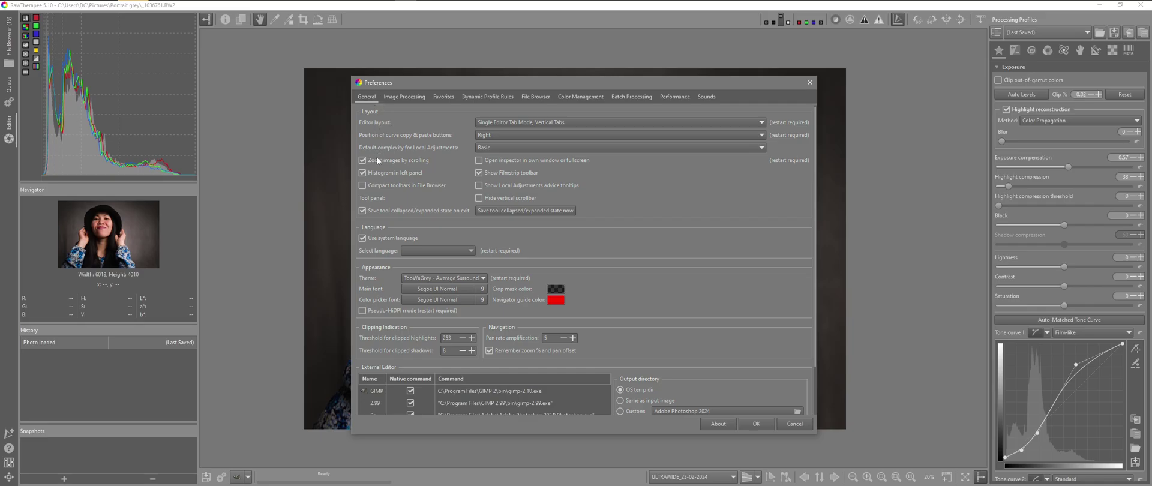
{"action": "scroll", "coordinate": [383, 228], "scroll_direction": "down", "scroll_amount": 2}
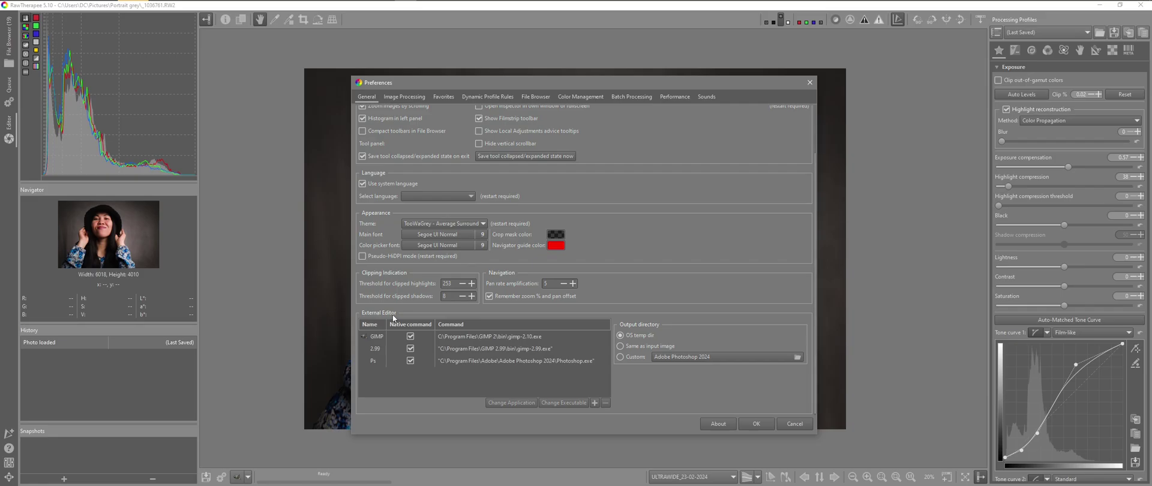
{"action": "left_click", "coordinate": [485, 362]}
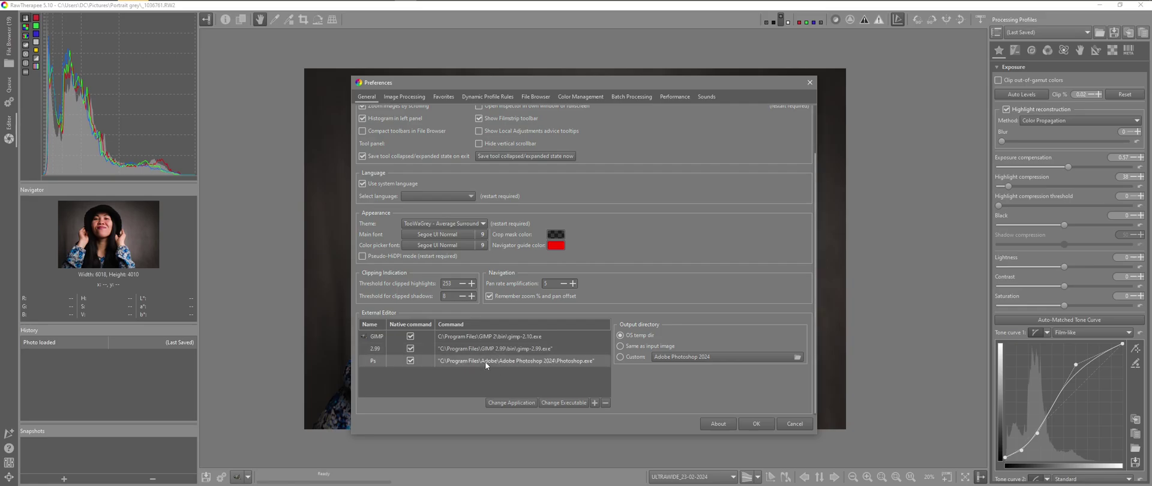
{"action": "left_click", "coordinate": [605, 403]}
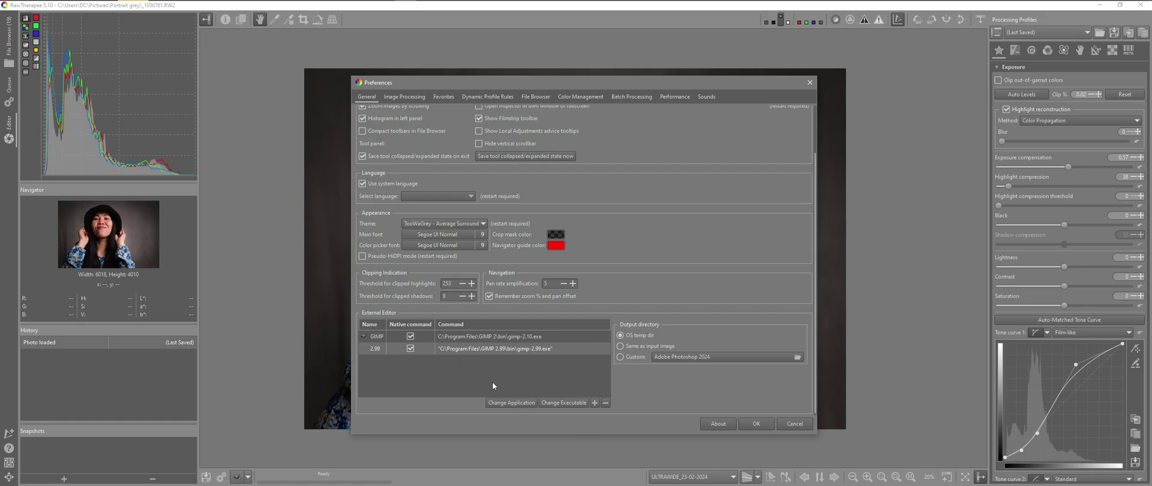
{"action": "left_click", "coordinate": [606, 402]}
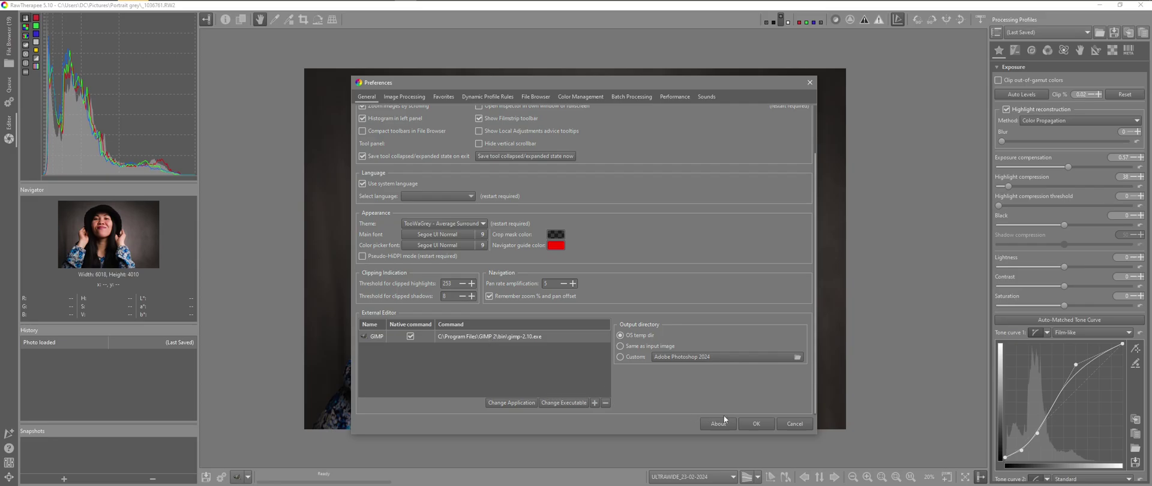
{"action": "left_click", "coordinate": [755, 424]}
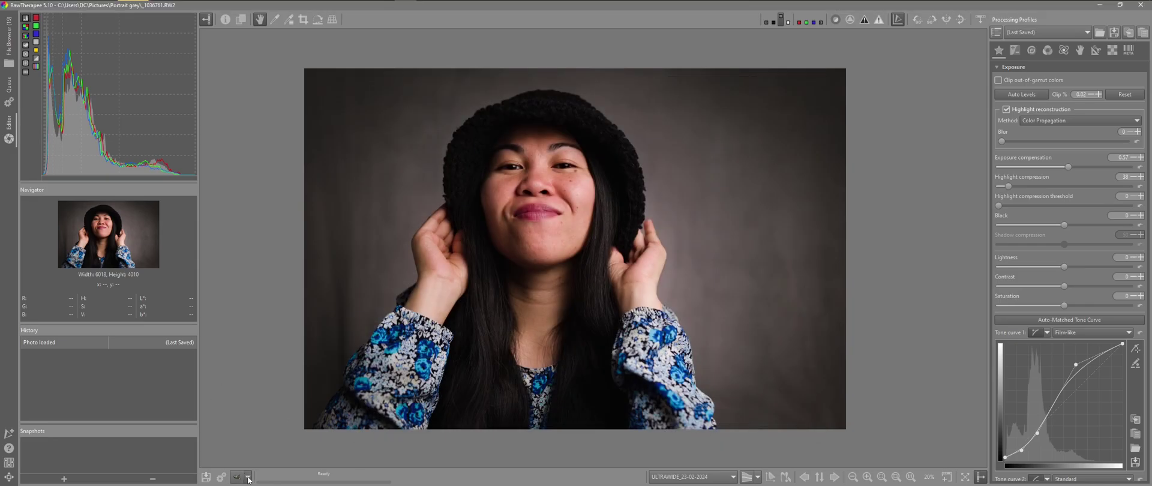
- Confirm only GIMP 2.10 remains, then add a blank external editor entry in Preferences
{"action": "left_click", "coordinate": [248, 477]}
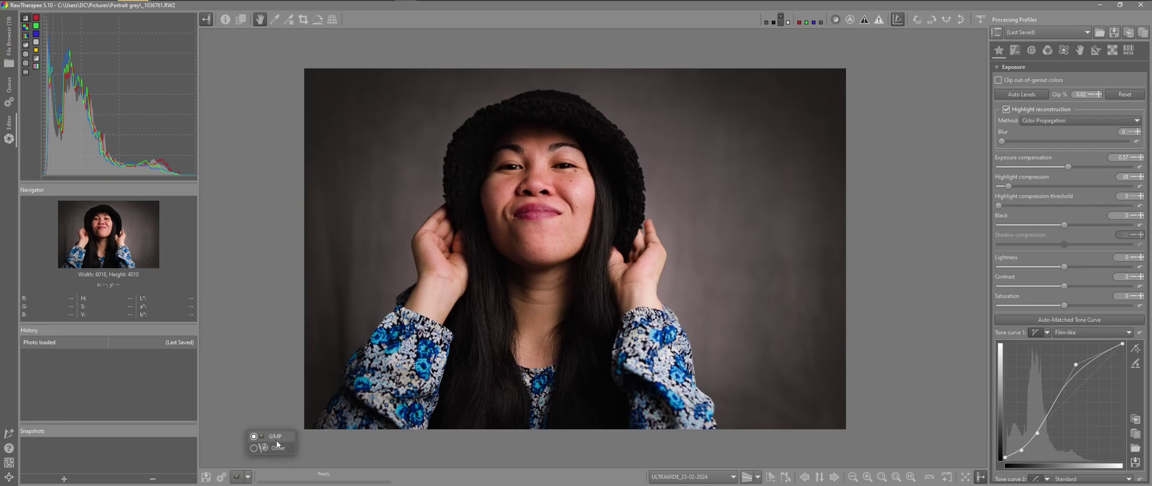
{"action": "left_click", "coordinate": [259, 385]}
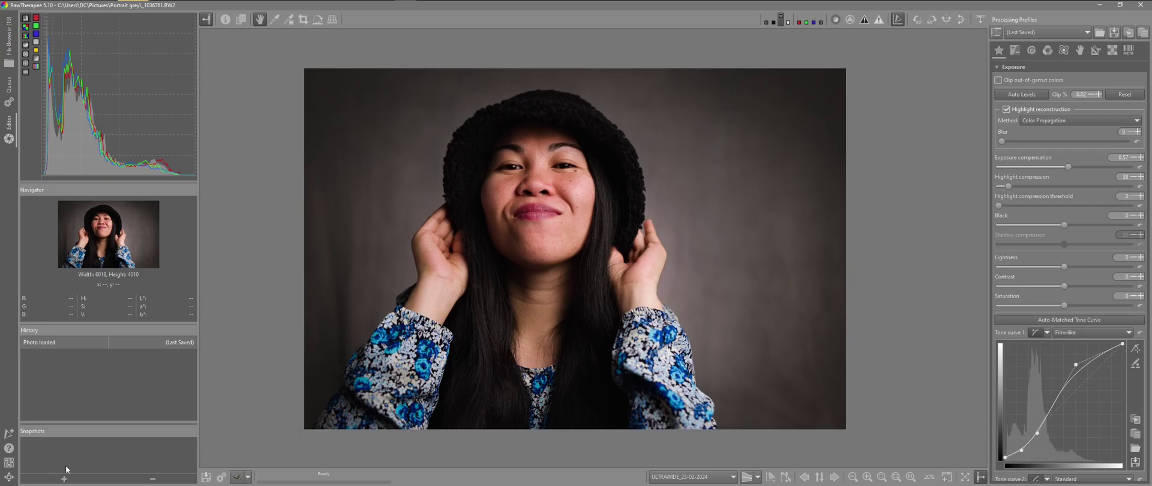
{"action": "left_click", "coordinate": [5, 463]}
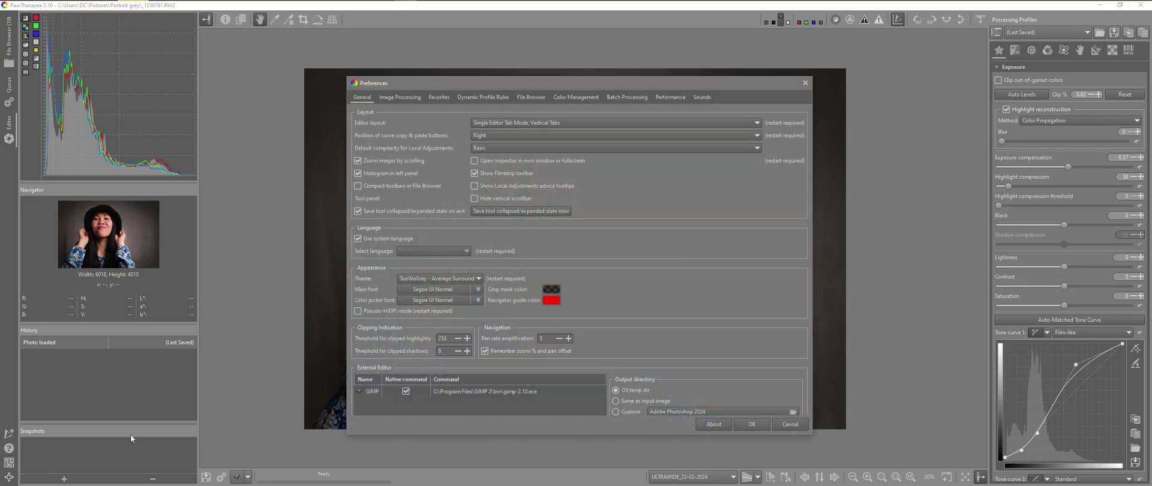
{"action": "scroll", "coordinate": [388, 398], "scroll_direction": "down", "scroll_amount": 2}
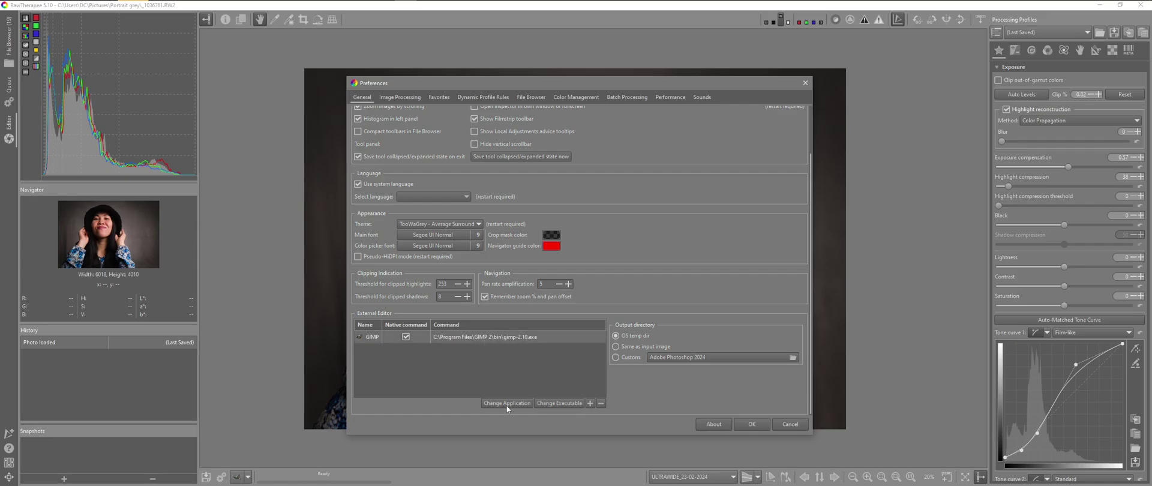
{"action": "left_click", "coordinate": [589, 404]}
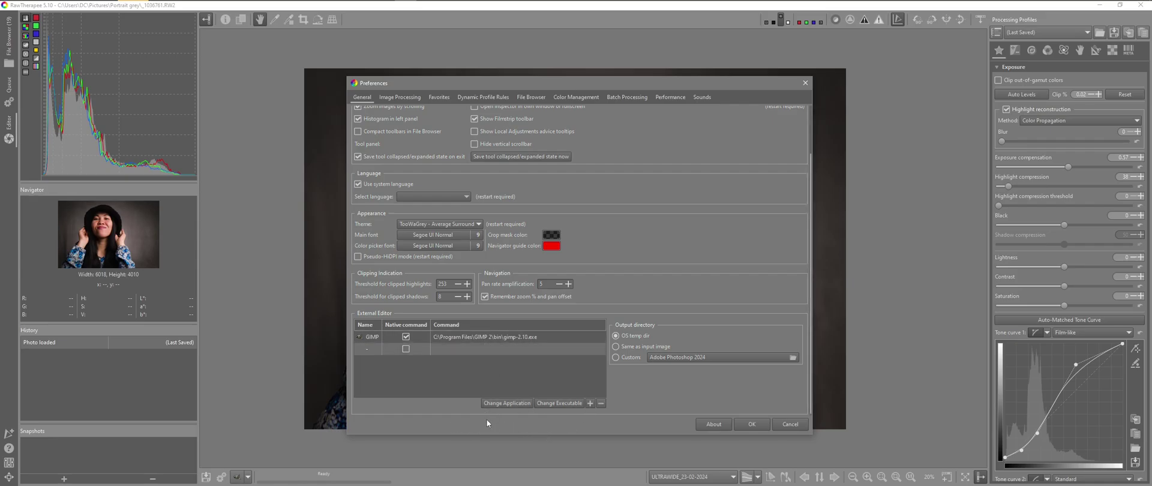
- Look through the list of all installed applications, then dismiss it without choosing one
{"action": "left_click", "coordinate": [507, 403]}
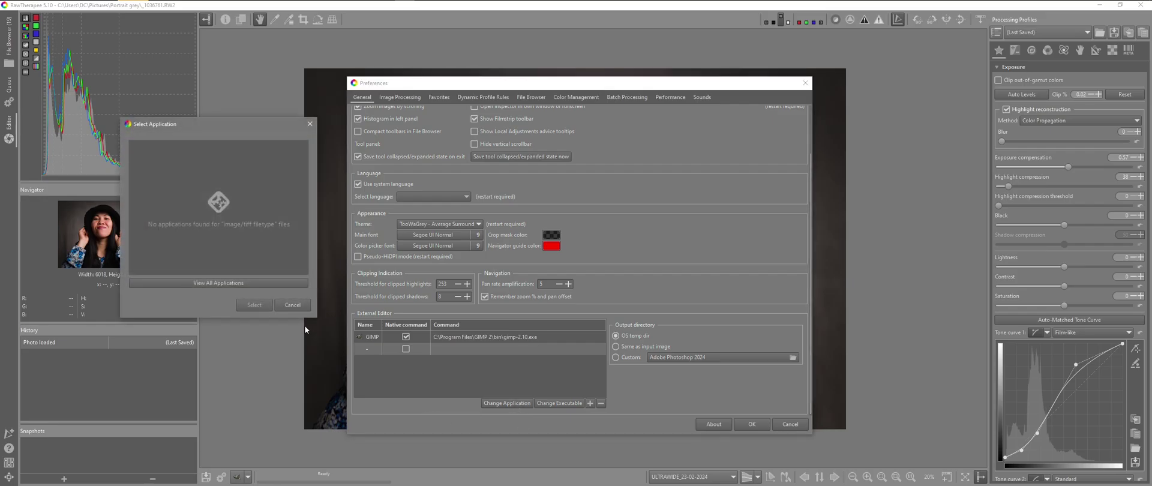
{"action": "left_click", "coordinate": [217, 283]}
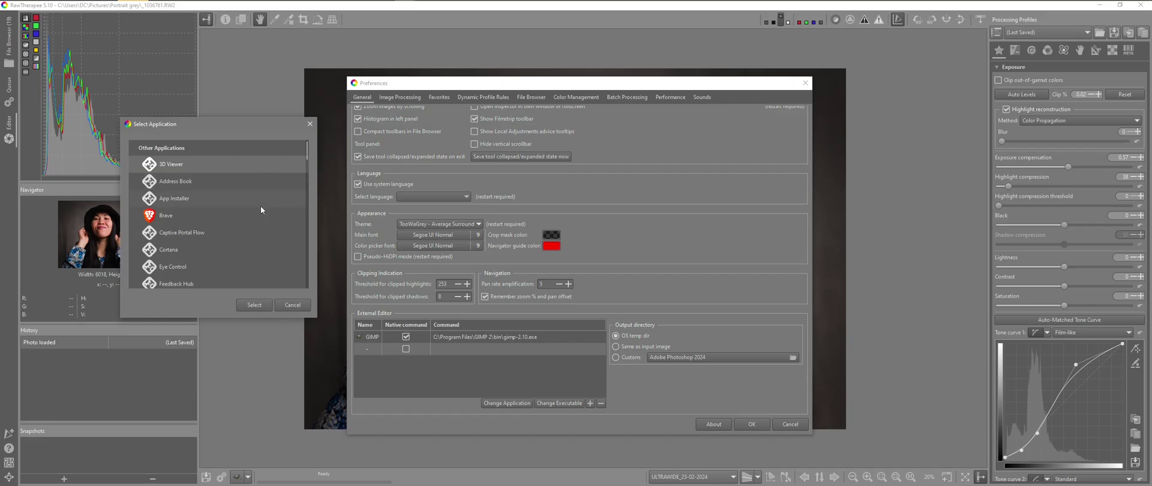
{"action": "scroll", "coordinate": [260, 206], "scroll_direction": "down", "scroll_amount": 5}
{"action": "scroll", "coordinate": [246, 213], "scroll_direction": "down", "scroll_amount": 12}
{"action": "scroll", "coordinate": [244, 213], "scroll_direction": "up", "scroll_amount": 8}
{"action": "scroll", "coordinate": [243, 213], "scroll_direction": "up", "scroll_amount": 3}
{"action": "left_click", "coordinate": [285, 305]}
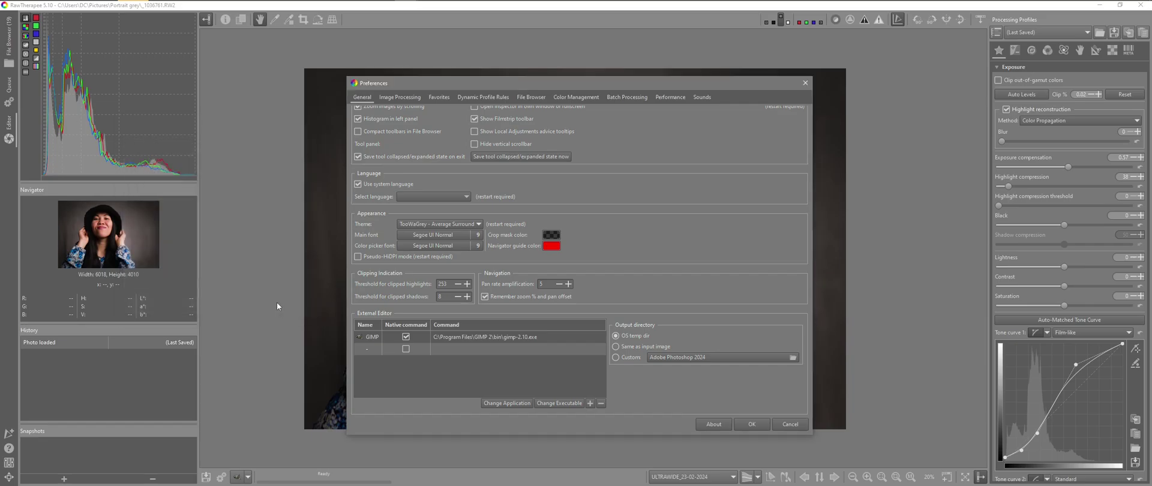
- Browse to C:\Program Files\GIMP 2.99\bin, show all files and select gimp-2.99.exe
{"action": "left_click", "coordinate": [559, 403]}
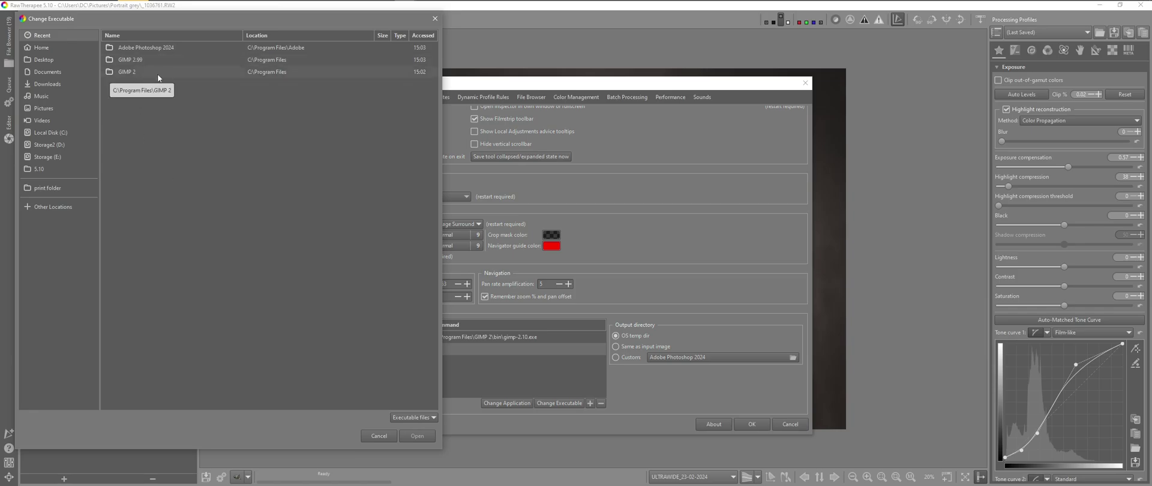
{"action": "left_click", "coordinate": [51, 132]}
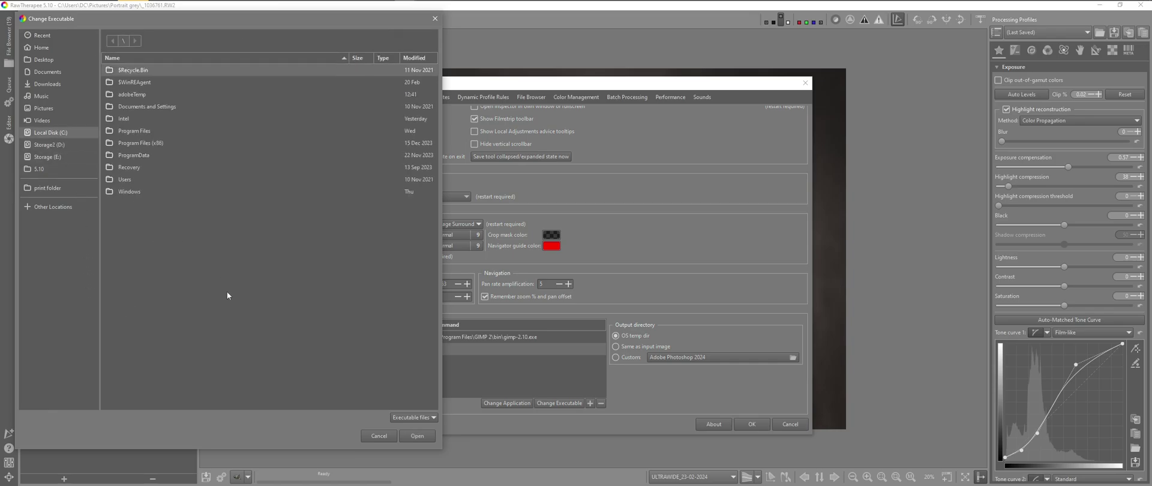
{"action": "double_click", "coordinate": [147, 127]}
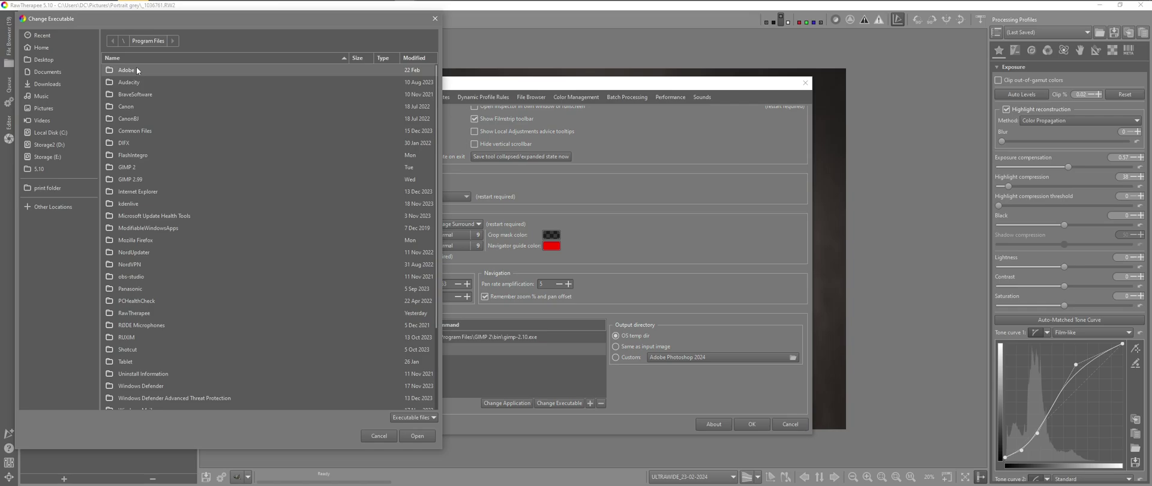
{"action": "double_click", "coordinate": [136, 179]}
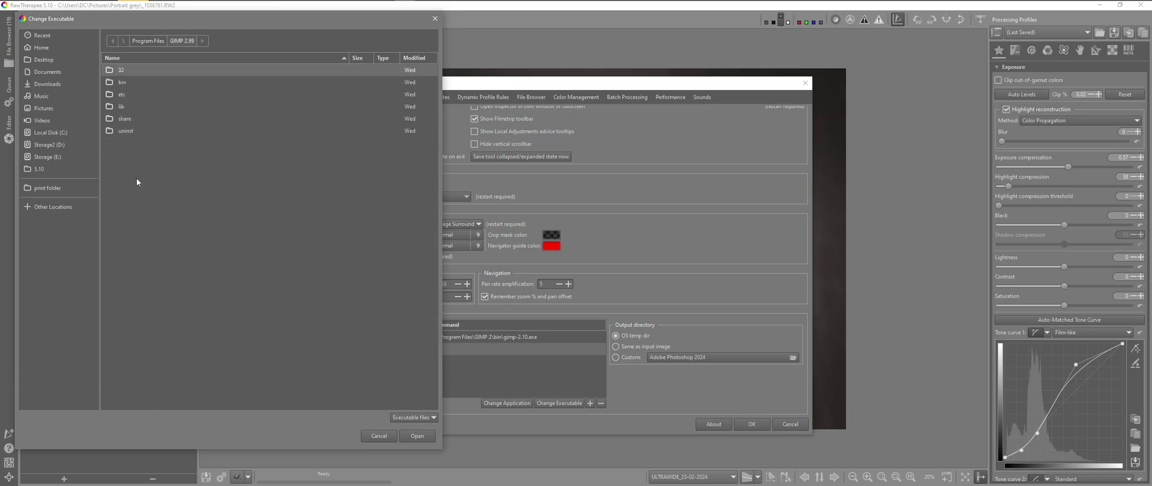
{"action": "double_click", "coordinate": [126, 85]}
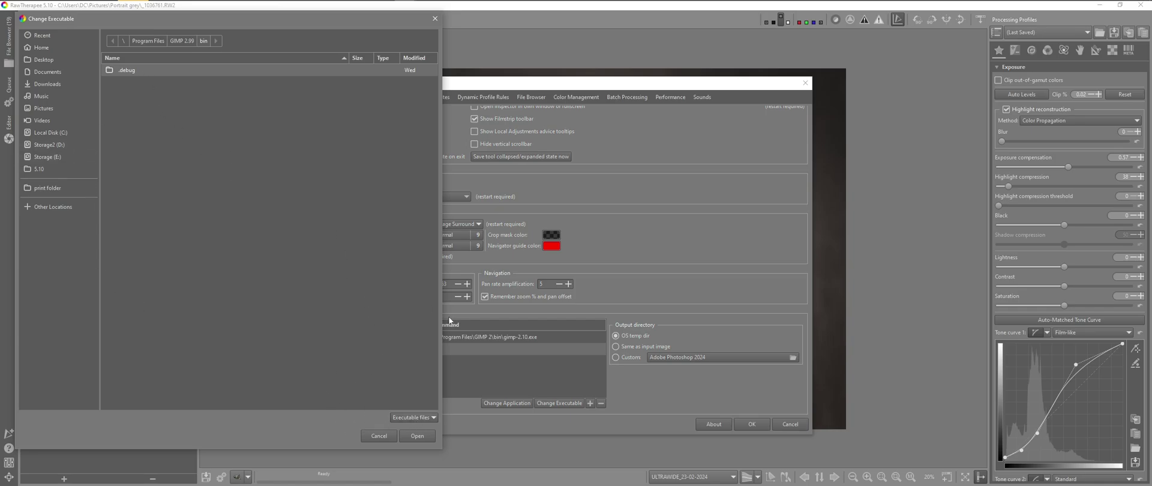
{"action": "left_click", "coordinate": [431, 418]}
{"action": "left_click", "coordinate": [418, 427]}
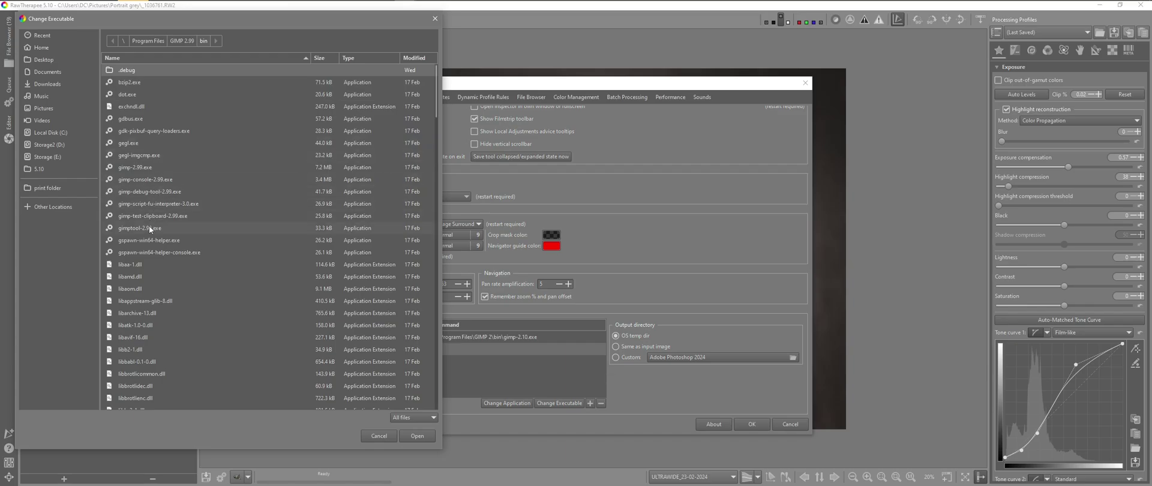
{"action": "left_click", "coordinate": [163, 167]}
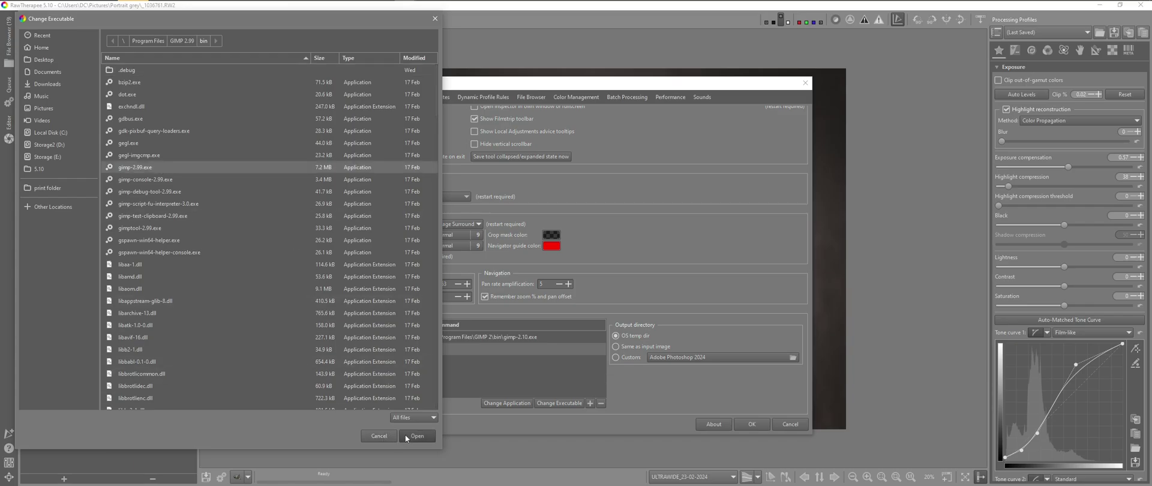
- Accept gimp-2.99.exe, name the entry 2.99, and add another blank editor entry
{"action": "key", "text": "Return"}
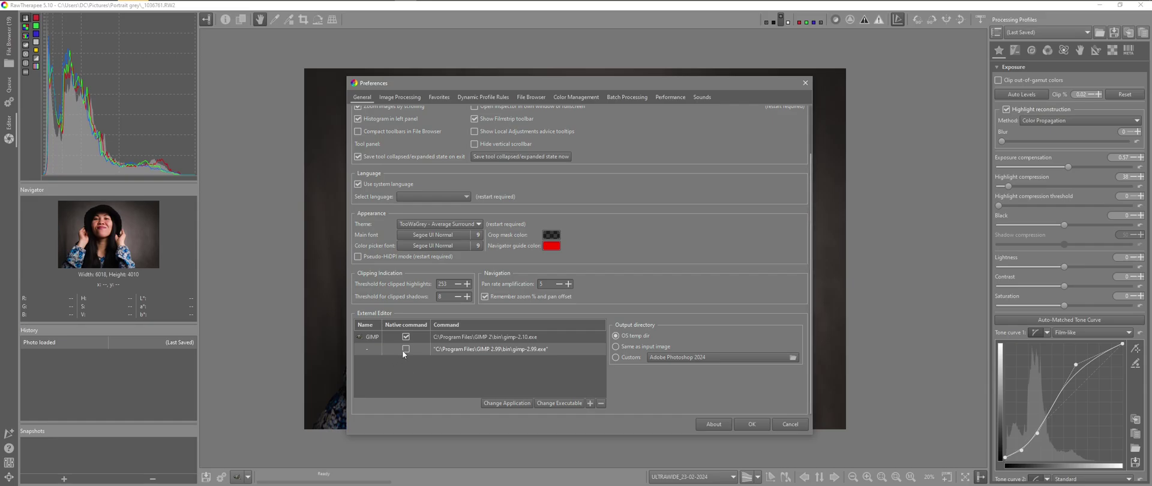
{"action": "left_click", "coordinate": [371, 349]}
{"action": "type", "text": "2.99"}
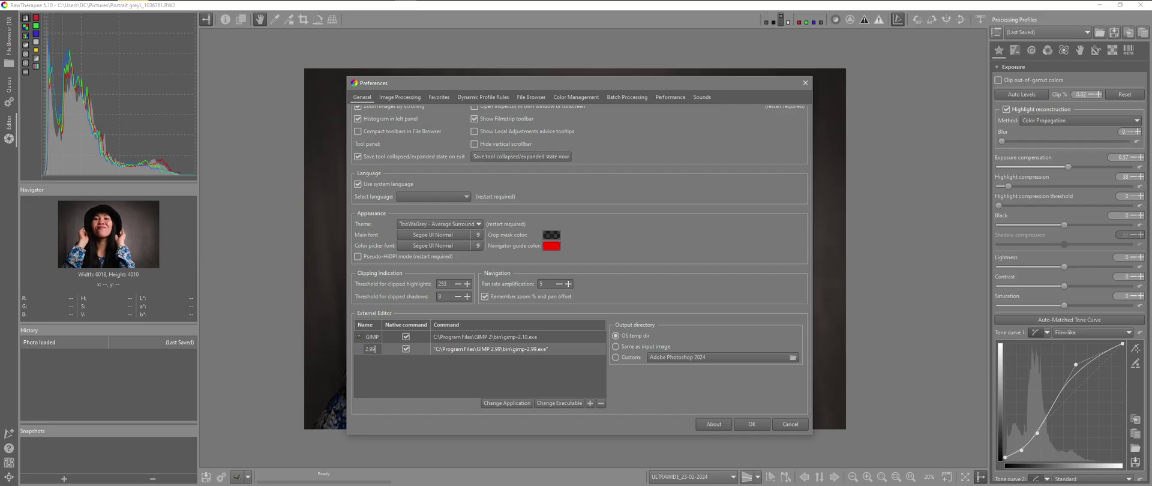
{"action": "key", "text": "Return"}
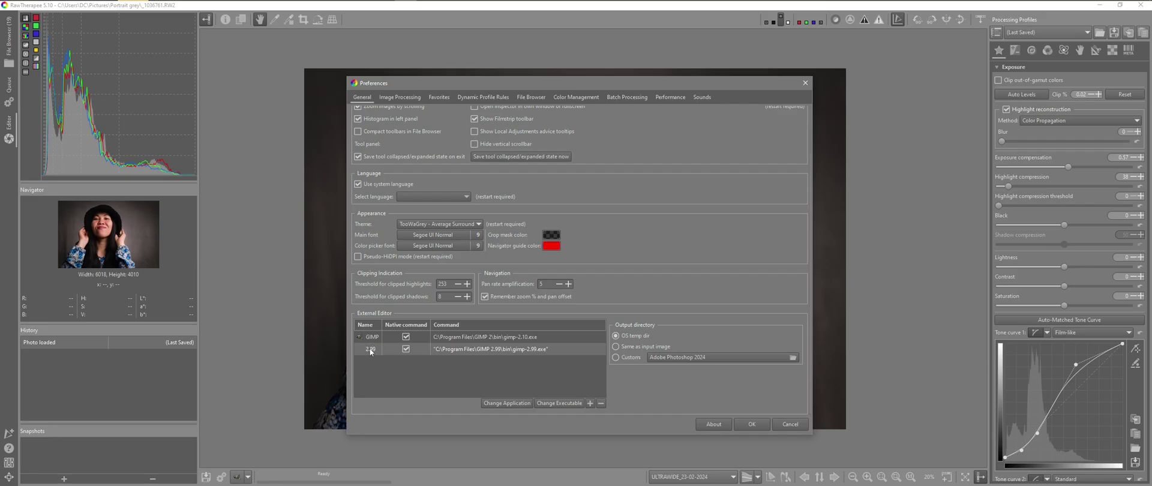
{"action": "left_click", "coordinate": [589, 403]}
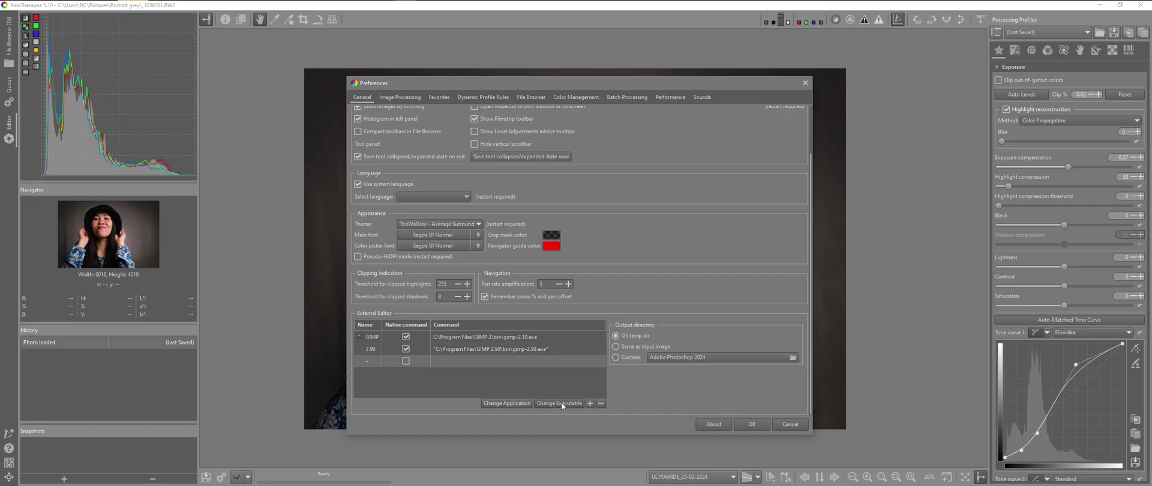
- Browse to Program Files\Adobe\Adobe Photoshop 2024, show all files and open Photoshop.exe for the new entry
{"action": "left_click", "coordinate": [560, 402]}
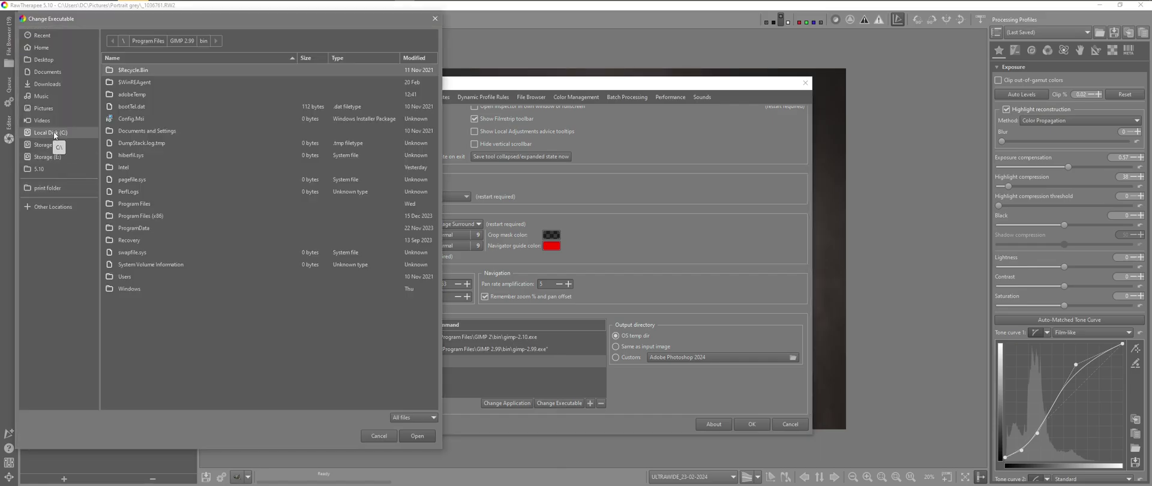
{"action": "double_click", "coordinate": [160, 203]}
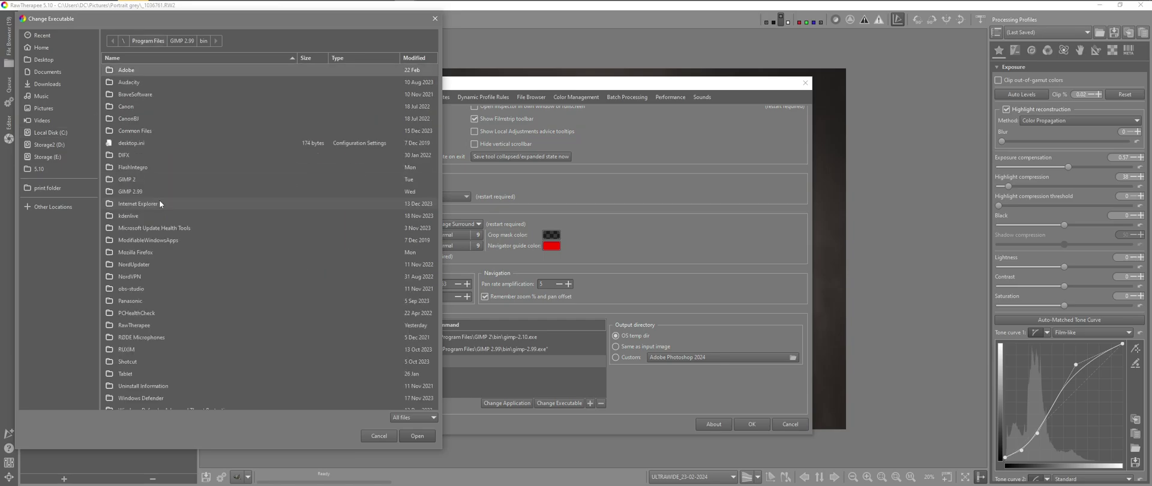
{"action": "double_click", "coordinate": [148, 70]}
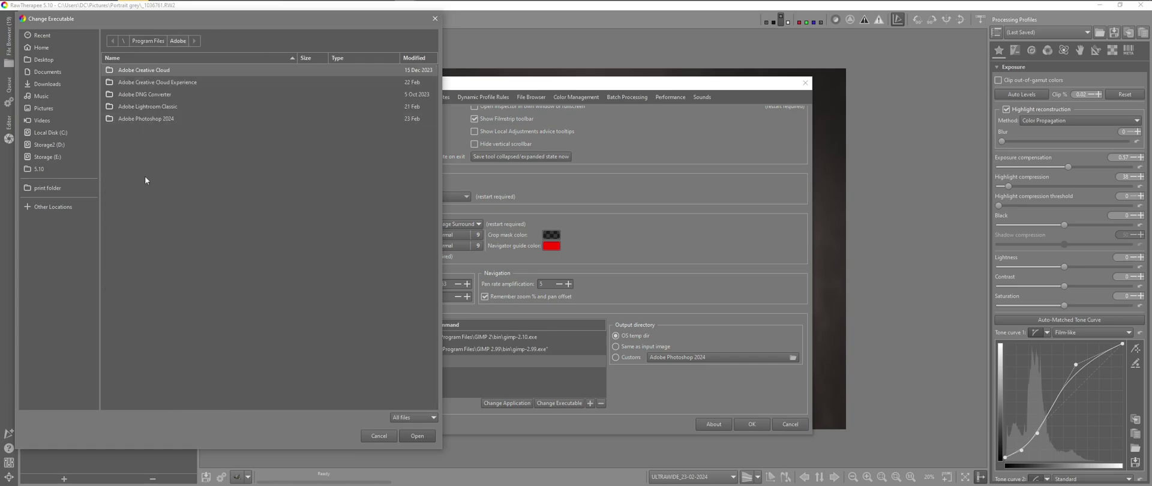
{"action": "double_click", "coordinate": [154, 120]}
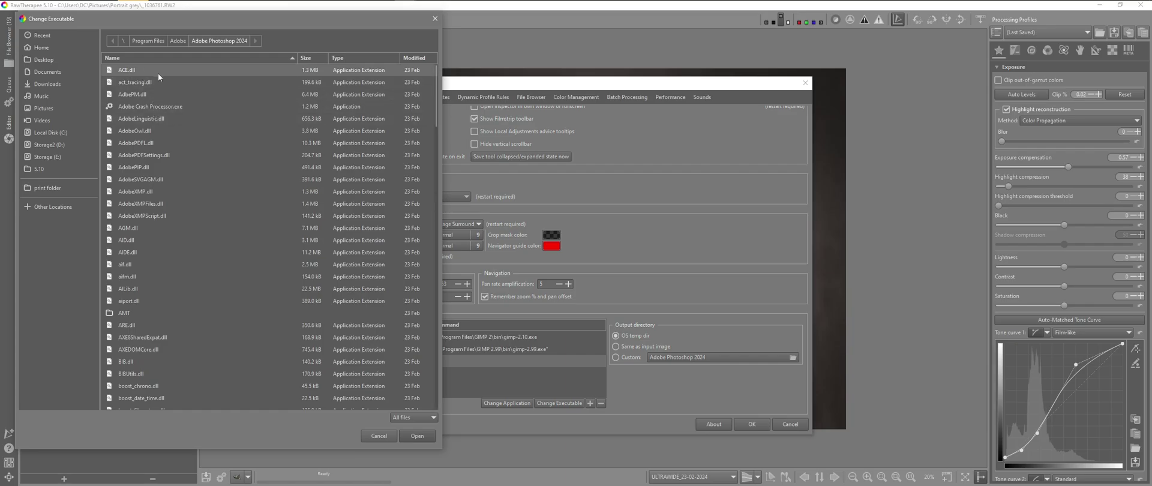
{"action": "left_click", "coordinate": [421, 418]}
{"action": "left_click", "coordinate": [421, 403]}
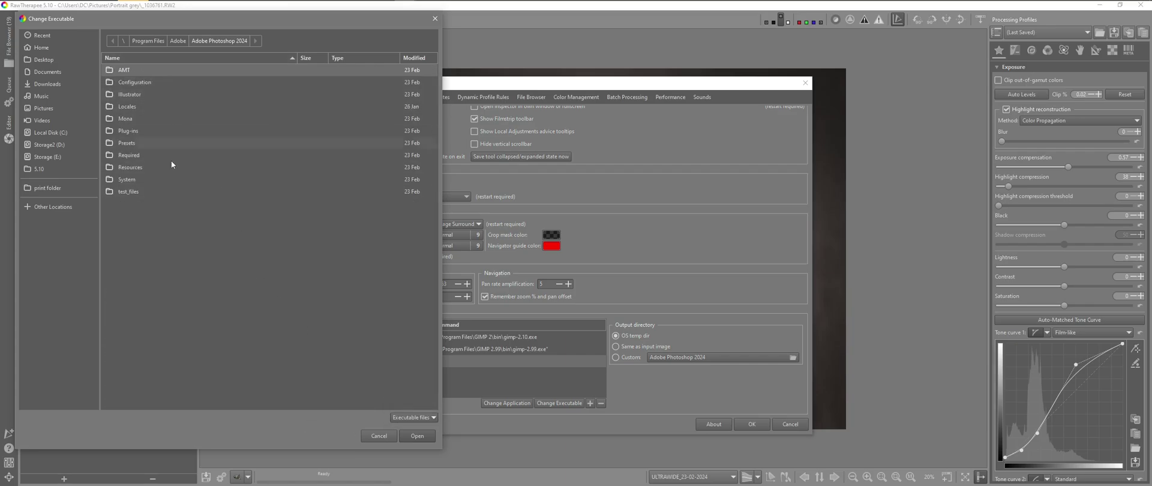
{"action": "left_click", "coordinate": [346, 427]}
{"action": "left_click", "coordinate": [433, 417]}
{"action": "left_click", "coordinate": [408, 427]}
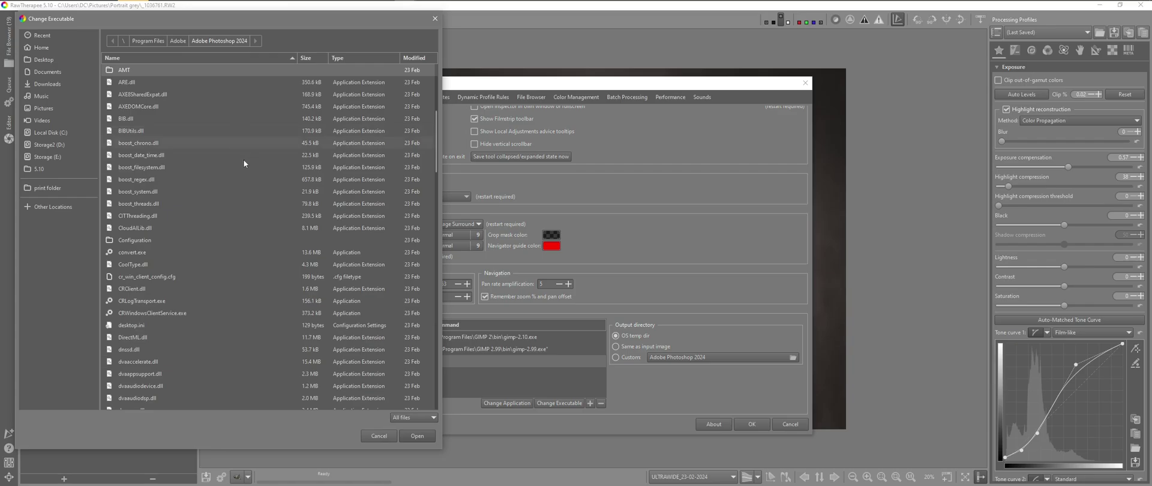
{"action": "scroll", "coordinate": [237, 159], "scroll_direction": "down", "scroll_amount": 15}
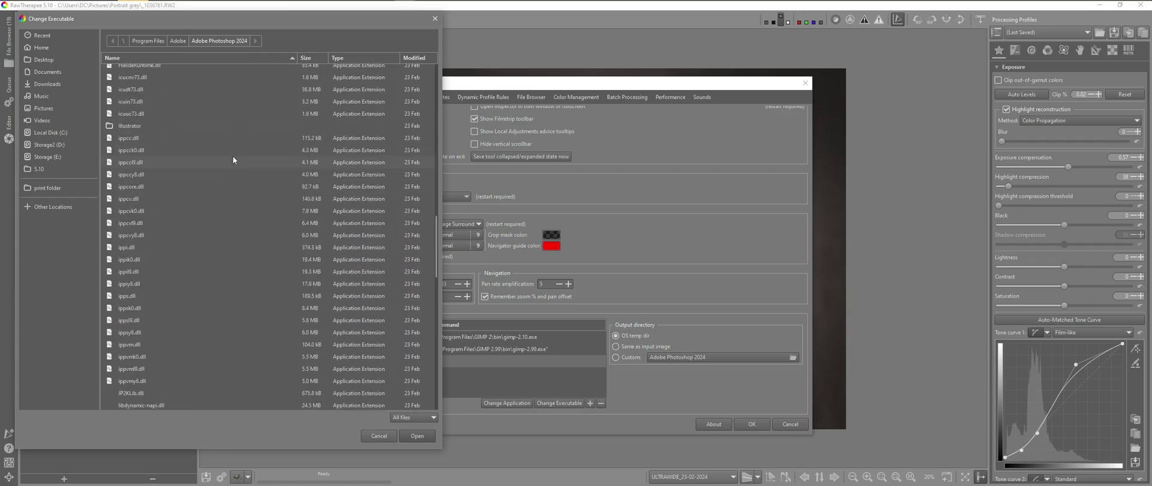
{"action": "scroll", "coordinate": [233, 157], "scroll_direction": "down", "scroll_amount": 10}
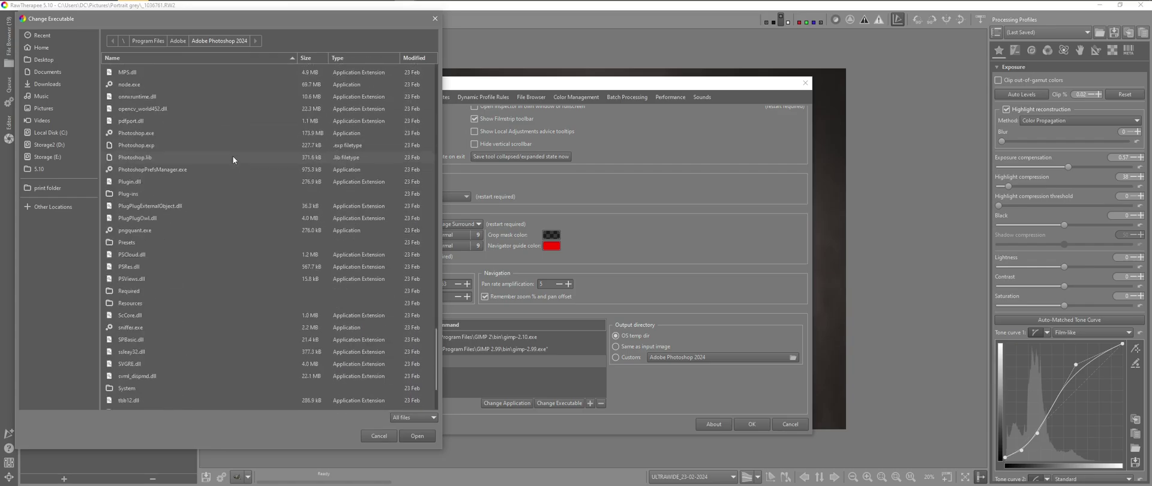
{"action": "left_click", "coordinate": [159, 136]}
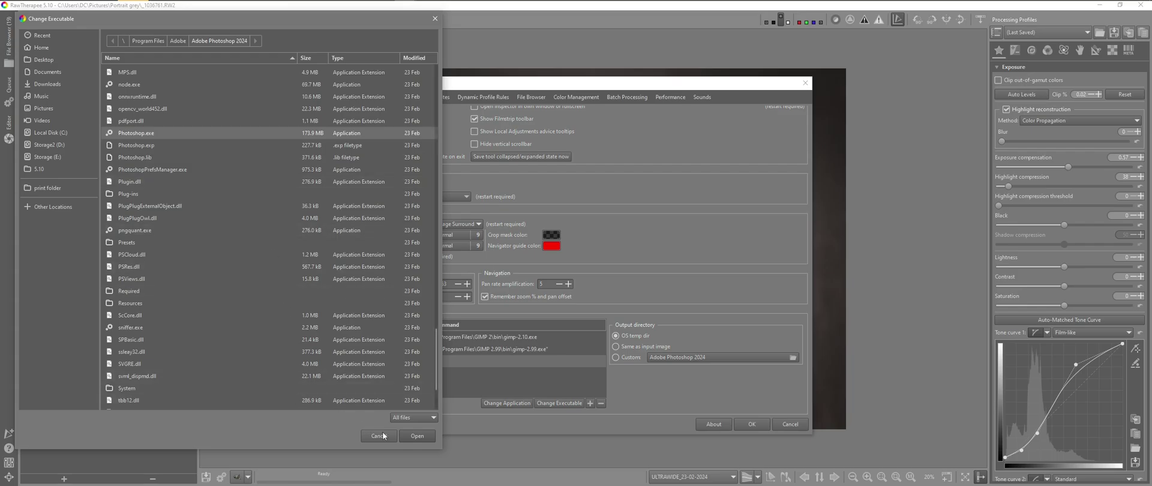
{"action": "left_click", "coordinate": [409, 437]}
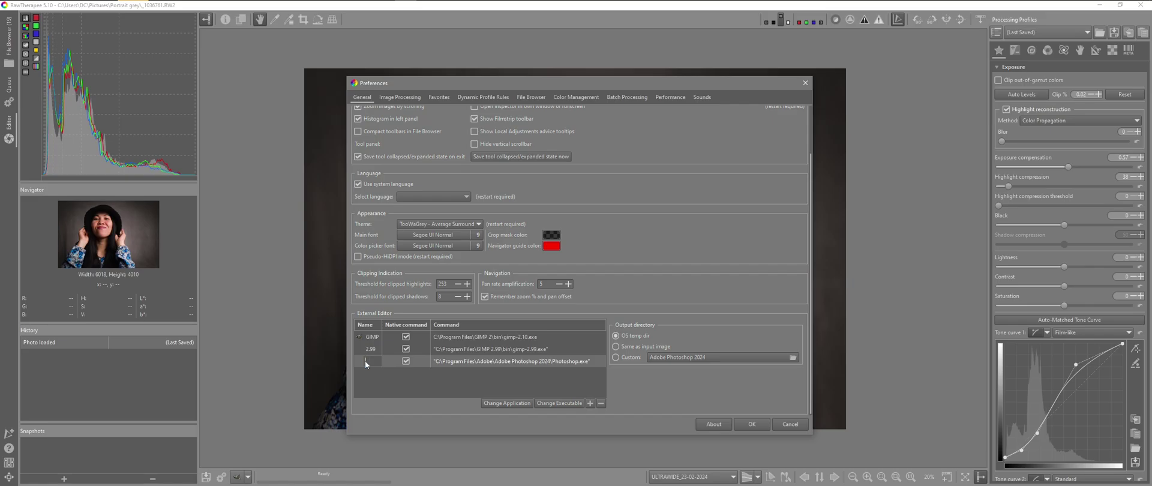
- Name the Photoshop entry Ps and close Preferences with OK
{"action": "type", "text": "Ps"}
{"action": "left_click", "coordinate": [751, 424]}
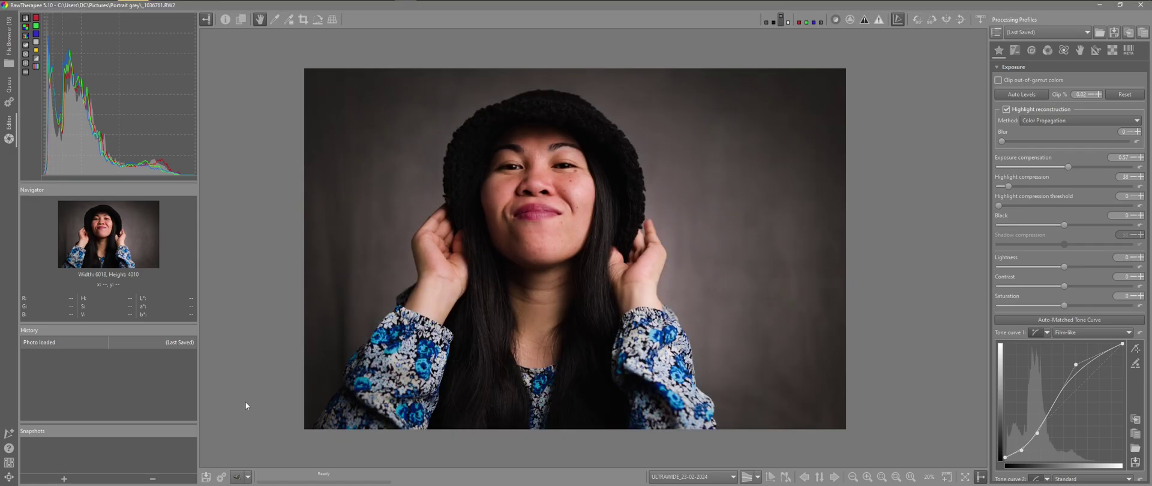
- Pick Ps from the external editor list and send the portrait to Photoshop
{"action": "left_click", "coordinate": [248, 480]}
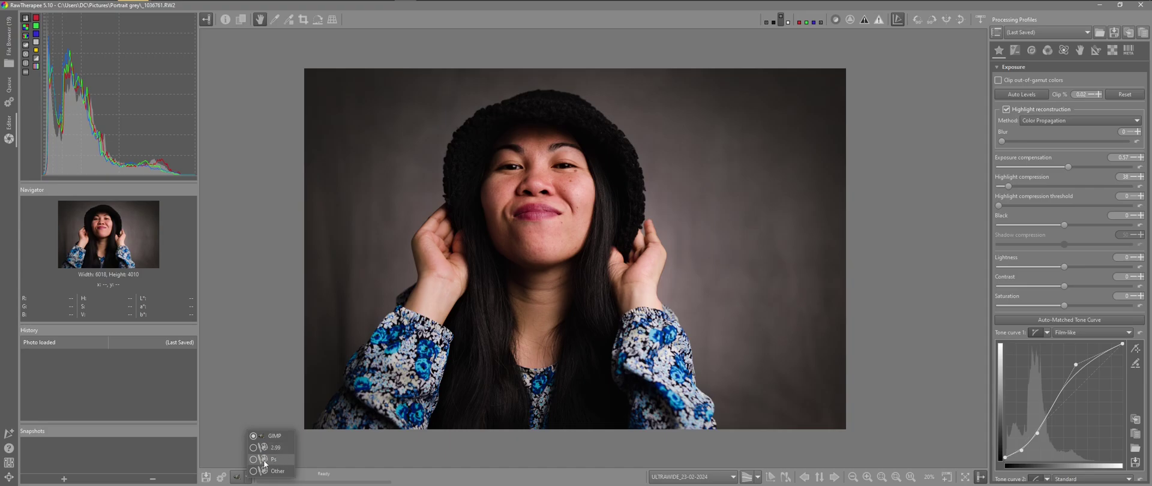
{"action": "left_click", "coordinate": [256, 460]}
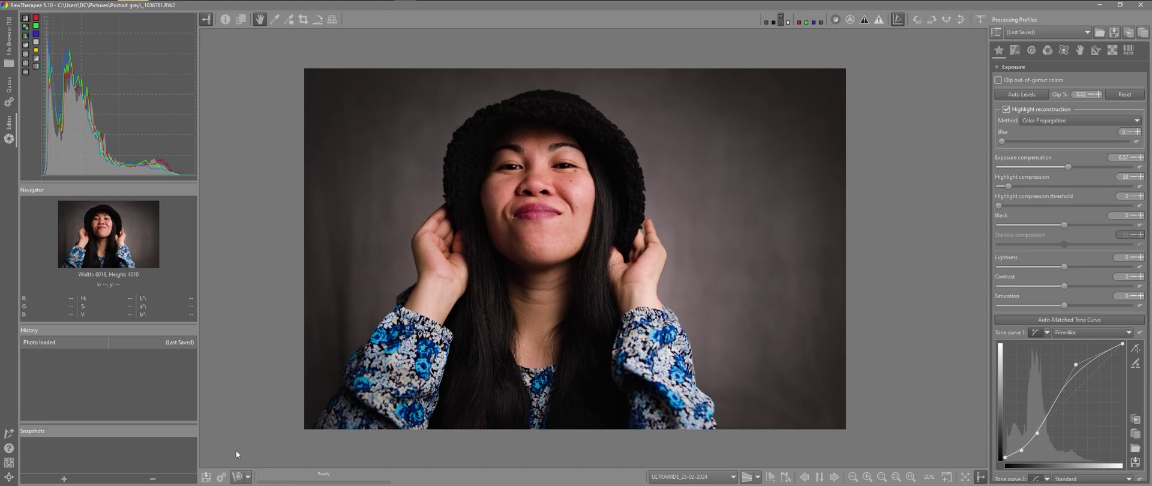
{"action": "left_click", "coordinate": [238, 476]}
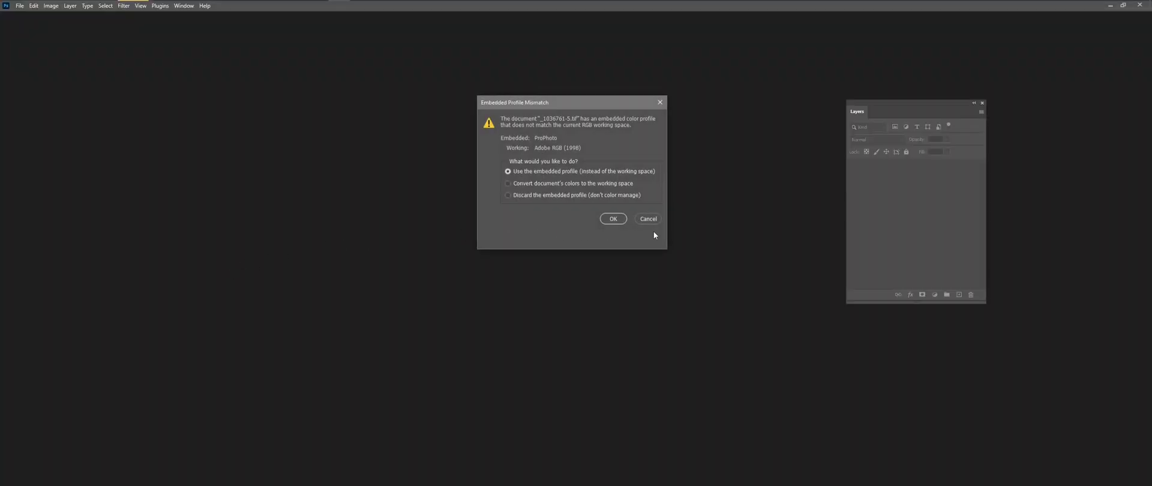
- Keep the embedded ProPhoto profile, zoom in on the portrait, then quit Photoshop
{"action": "left_click", "coordinate": [612, 220]}
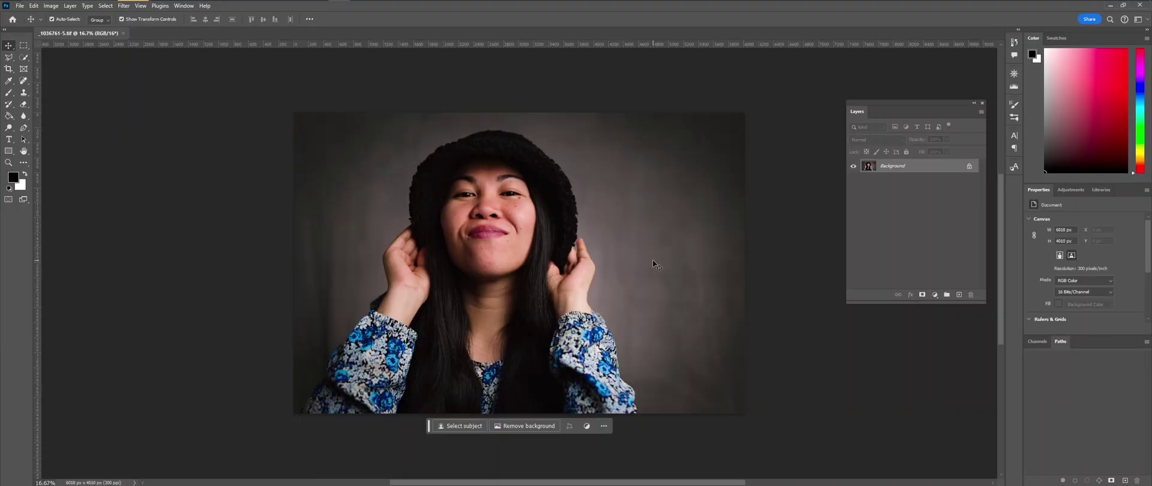
{"action": "key", "text": "ctrl+plus"}
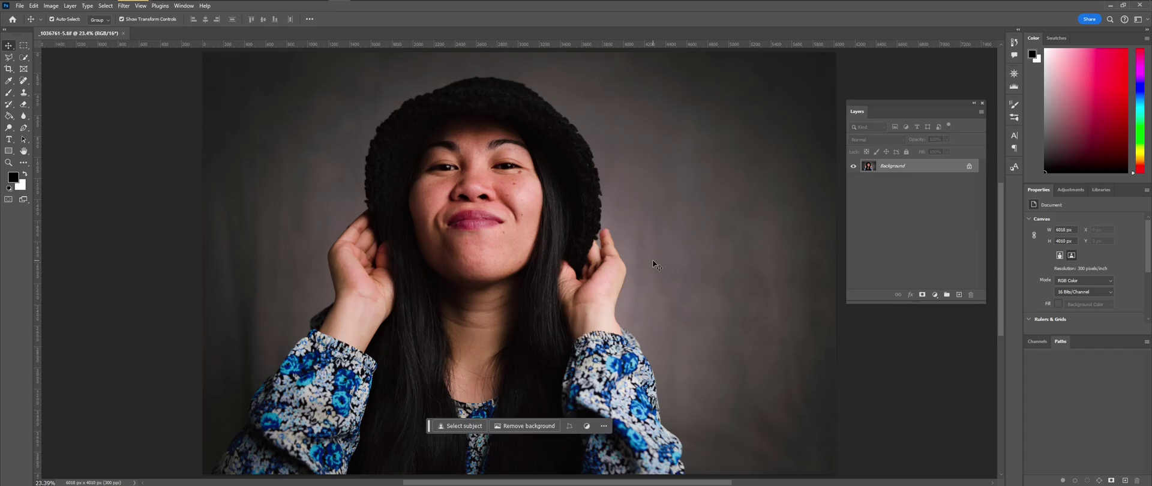
{"action": "left_click", "coordinate": [1139, 5]}
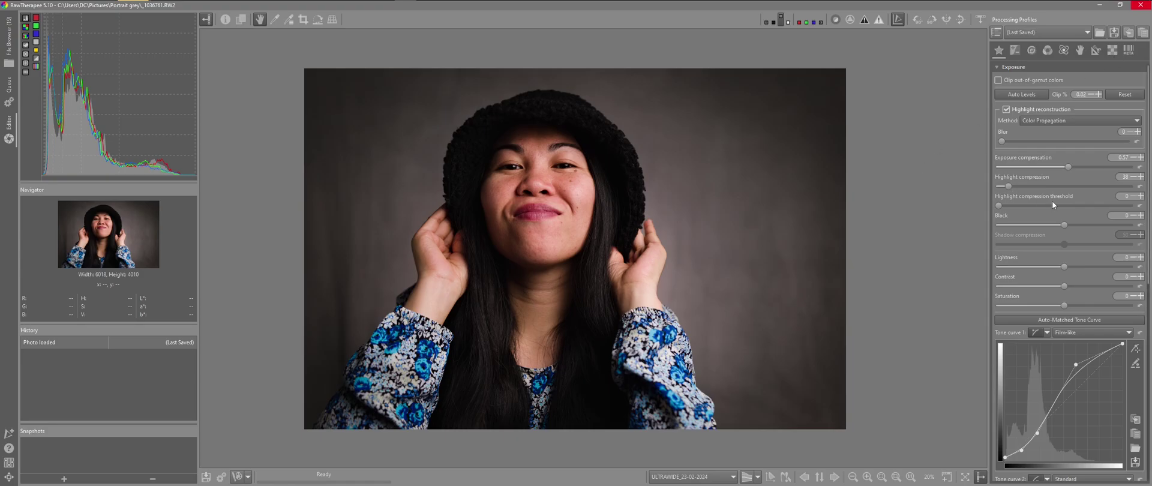
{"action": "scroll", "coordinate": [1054, 206], "scroll_direction": "down", "scroll_amount": 9}
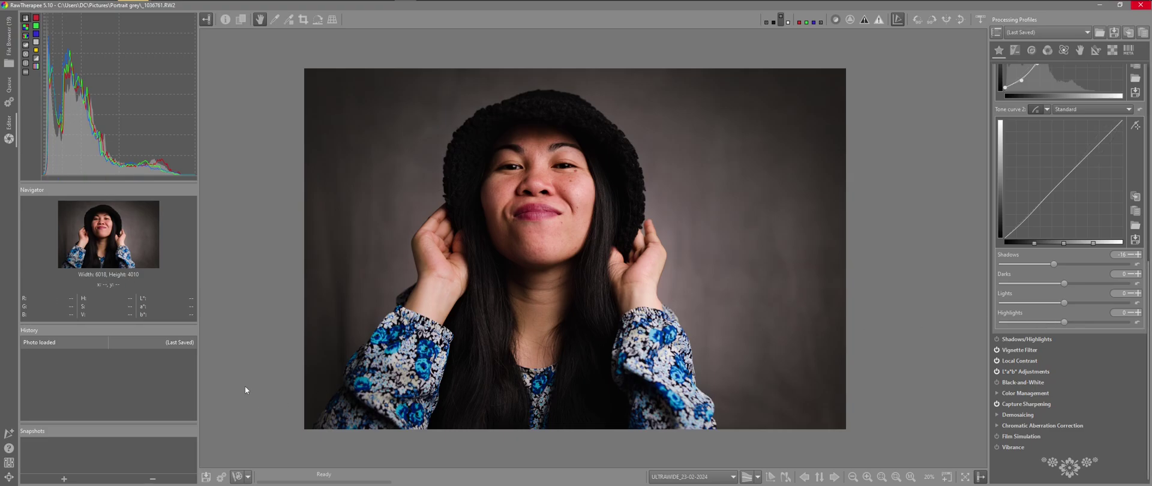
- Uncheck Vibrance's Favorite box in the Favorites preferences and apply with OK
{"action": "left_click", "coordinate": [8, 462]}
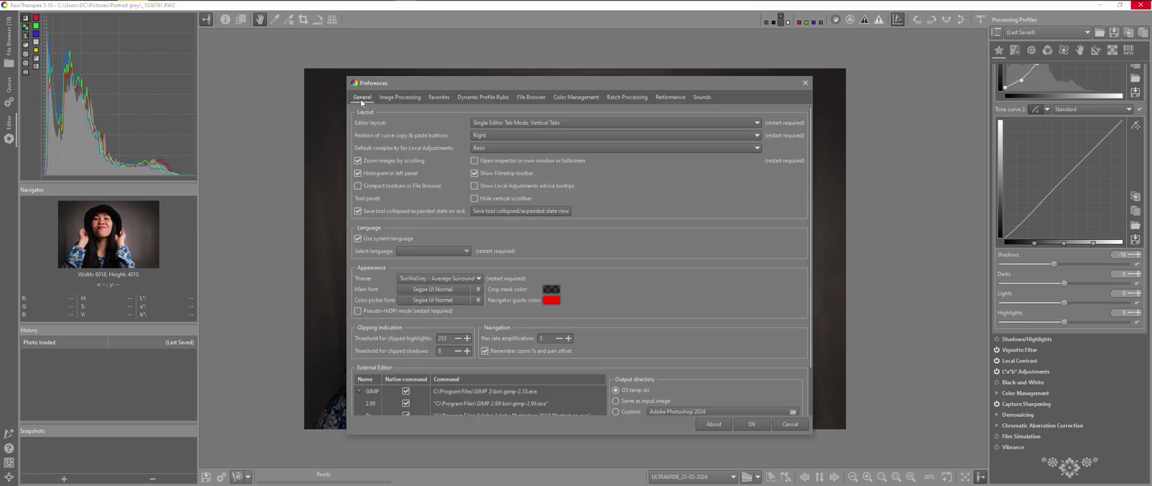
{"action": "left_click", "coordinate": [437, 97]}
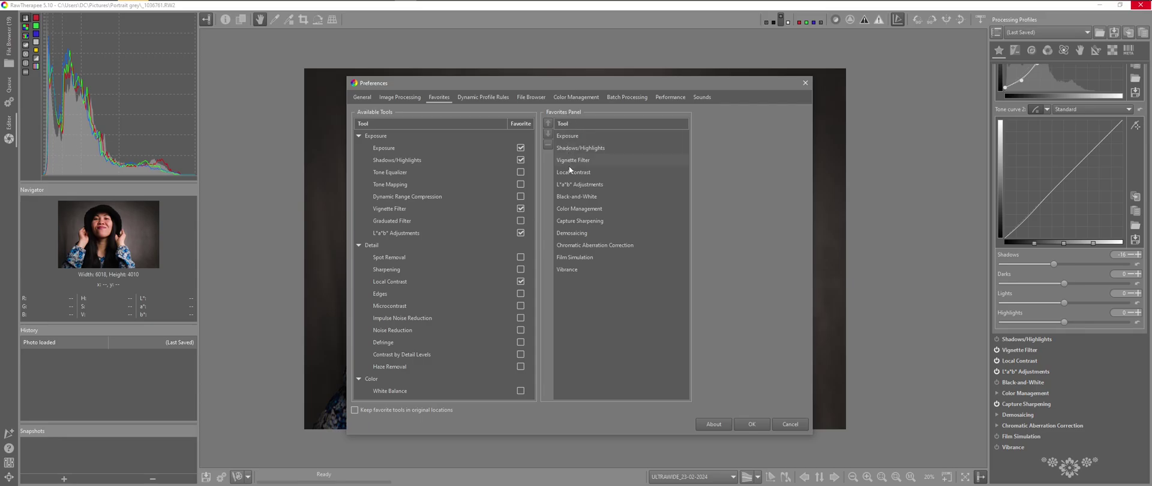
{"action": "scroll", "coordinate": [466, 266], "scroll_direction": "down", "scroll_amount": 5}
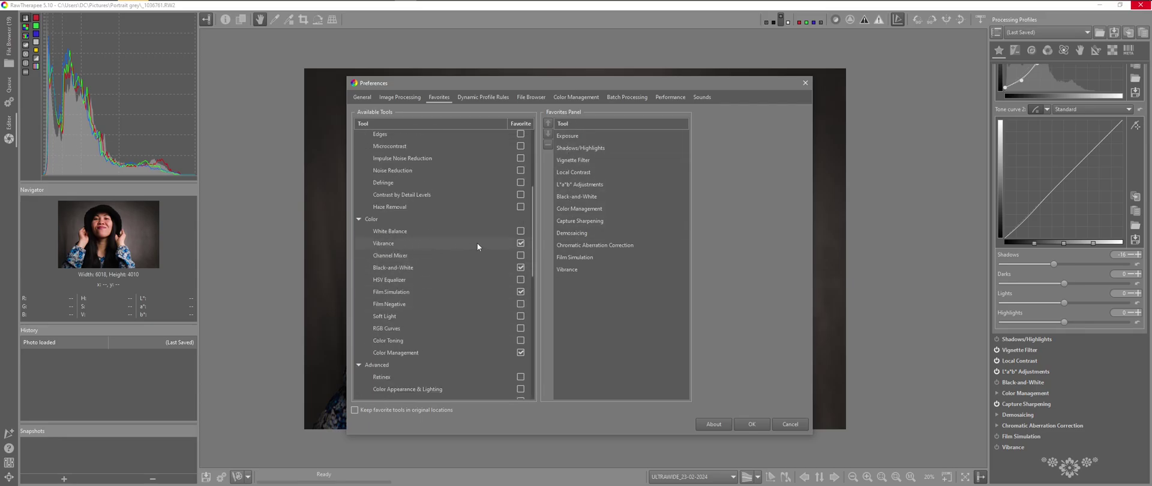
{"action": "left_click", "coordinate": [519, 244]}
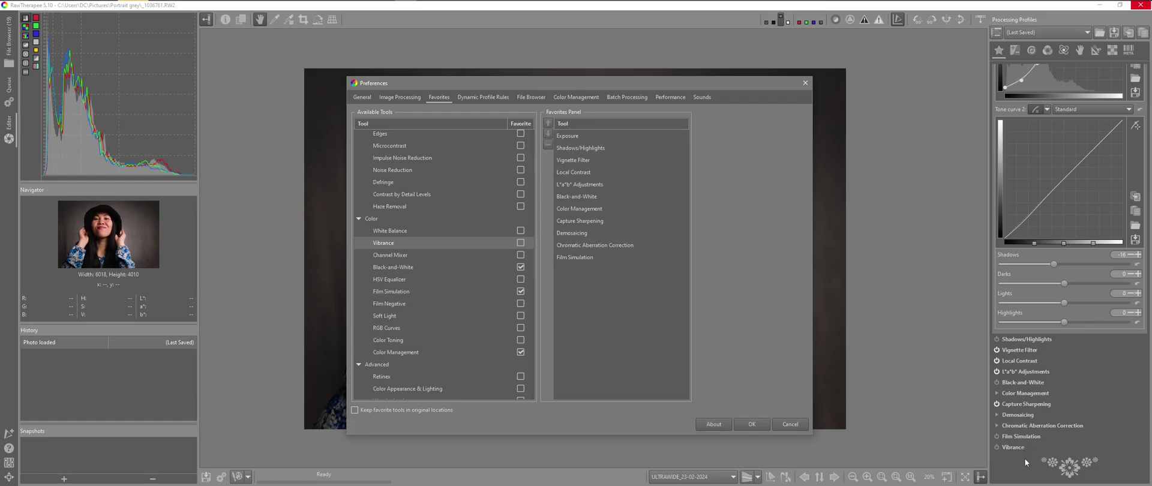
{"action": "left_click", "coordinate": [752, 424]}
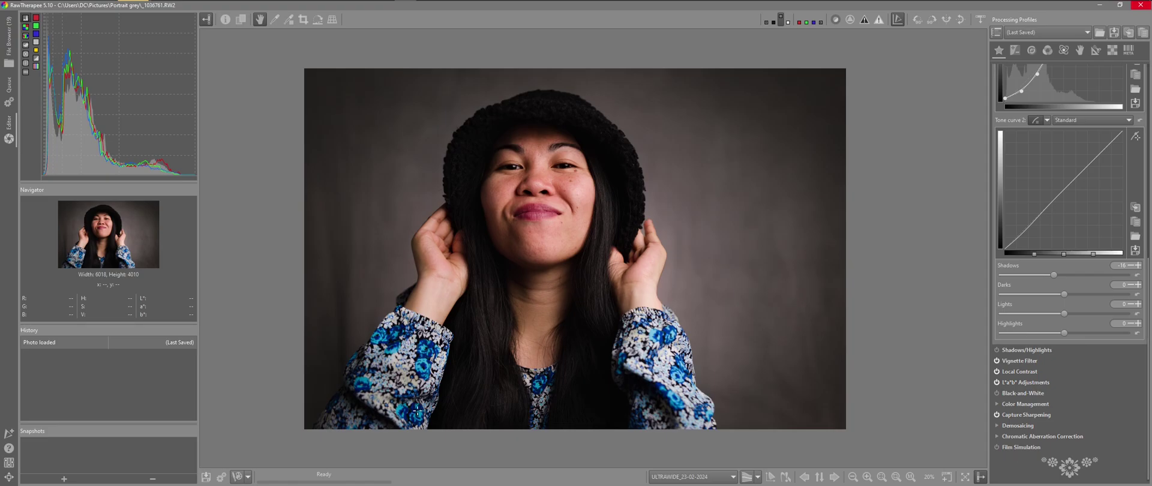
- Re-check Vibrance's Favorite box in the Favorites preferences and apply with OK
{"action": "left_click", "coordinate": [8, 464]}
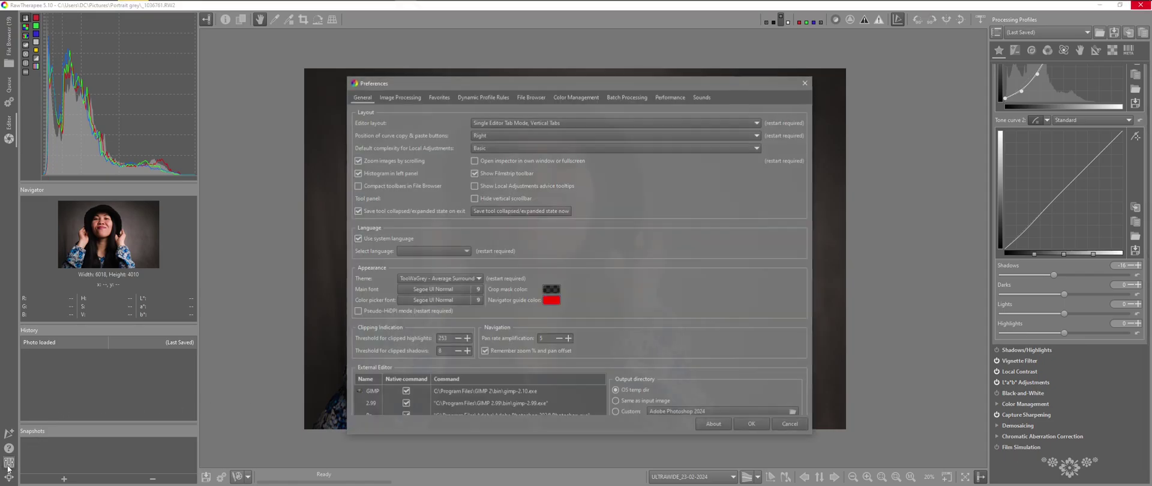
{"action": "left_click", "coordinate": [439, 97]}
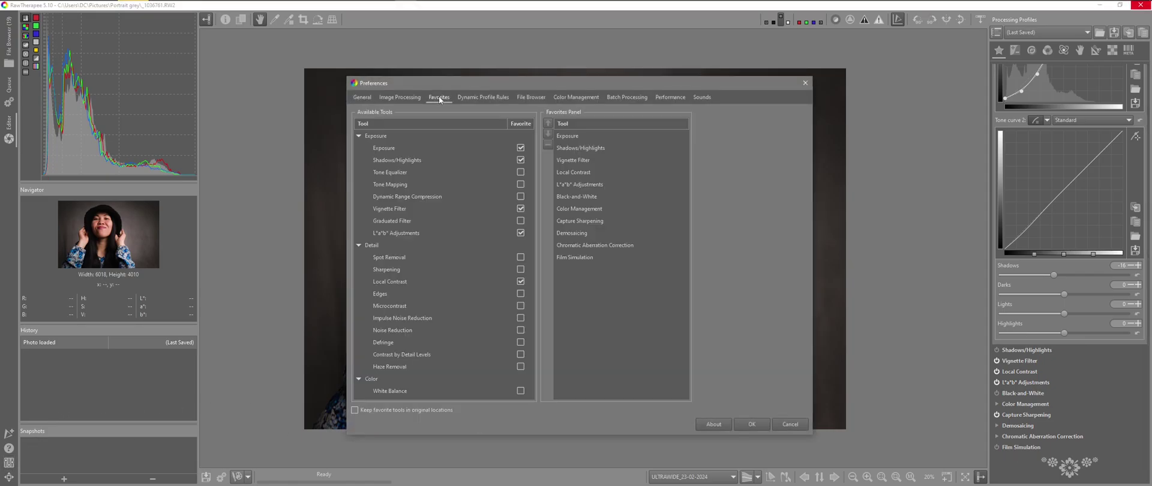
{"action": "scroll", "coordinate": [492, 234], "scroll_direction": "down", "scroll_amount": 5}
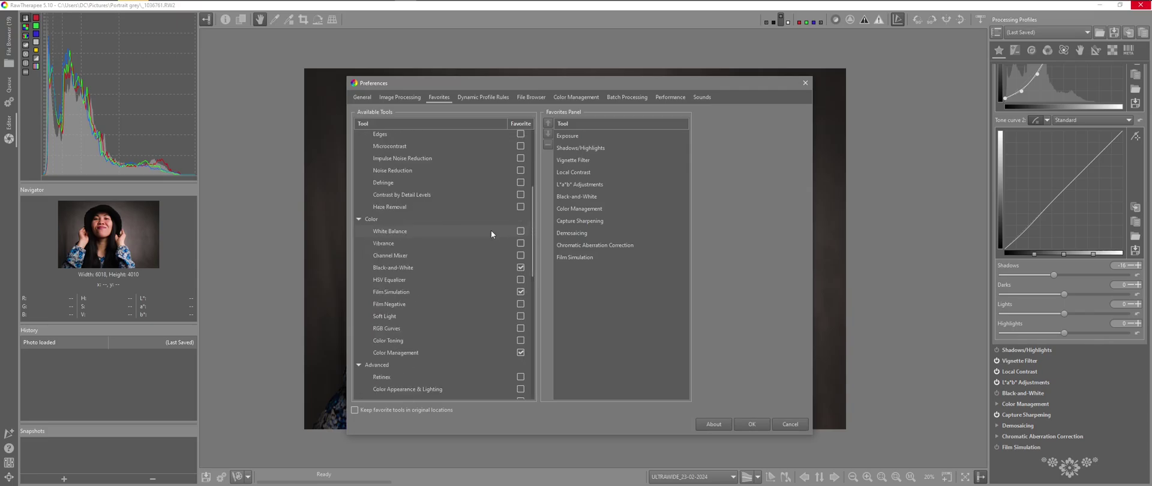
{"action": "scroll", "coordinate": [490, 246], "scroll_direction": "down", "scroll_amount": 2}
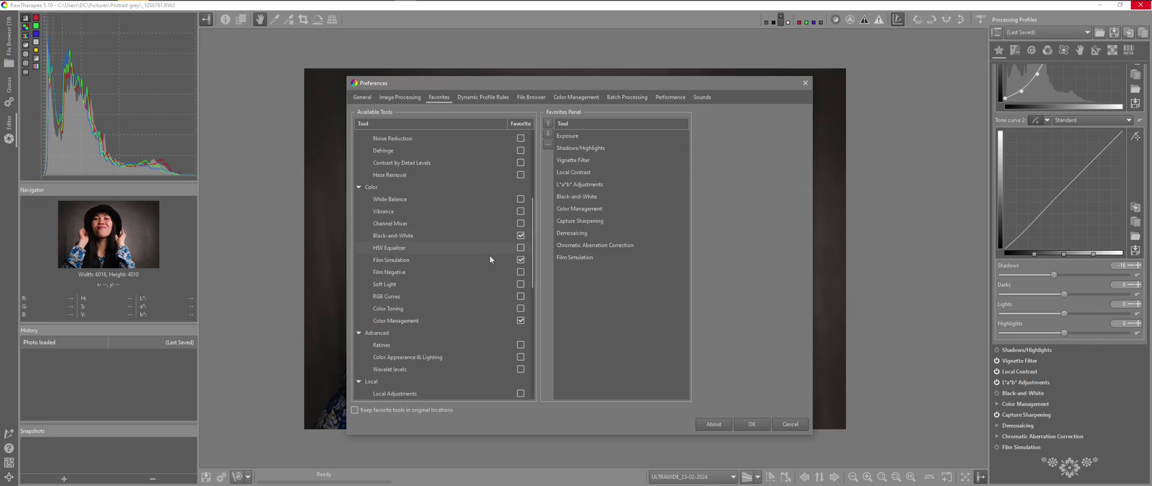
{"action": "left_click", "coordinate": [521, 210]}
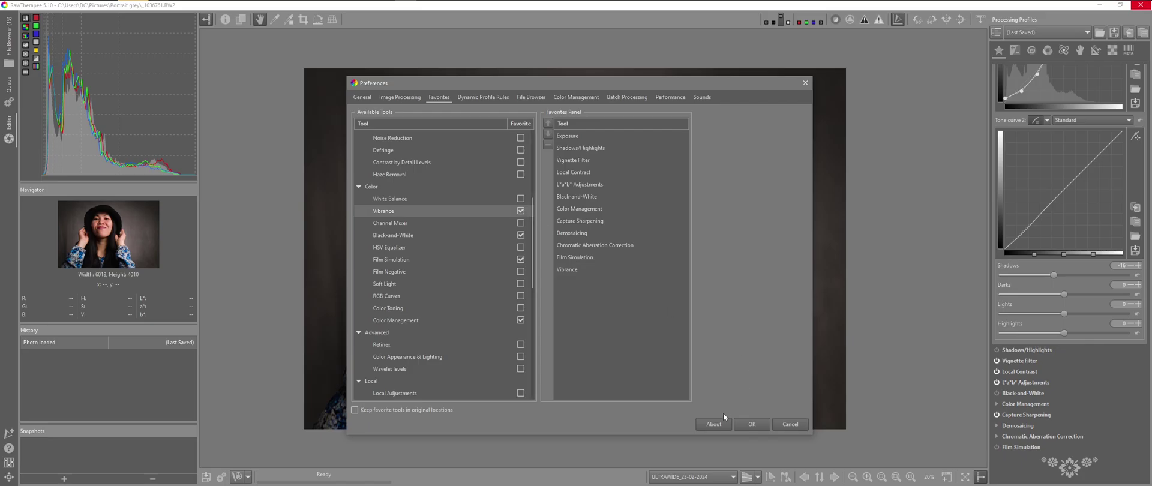
{"action": "left_click", "coordinate": [747, 423]}
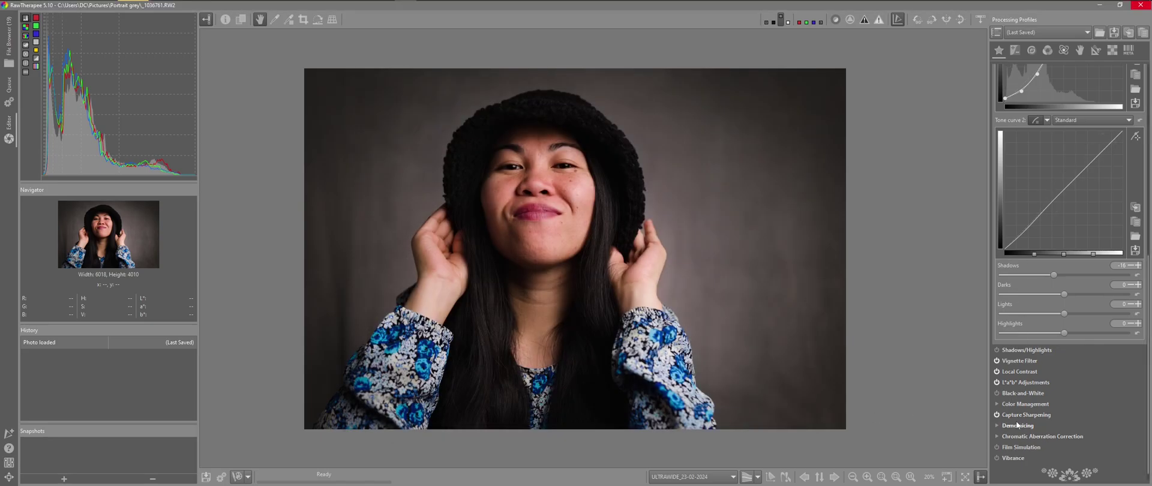
- Change the Exposure highlight reconstruction method from Color Propagation to Inpaint Opposed
{"action": "scroll", "coordinate": [1032, 396], "scroll_direction": "up", "scroll_amount": 10}
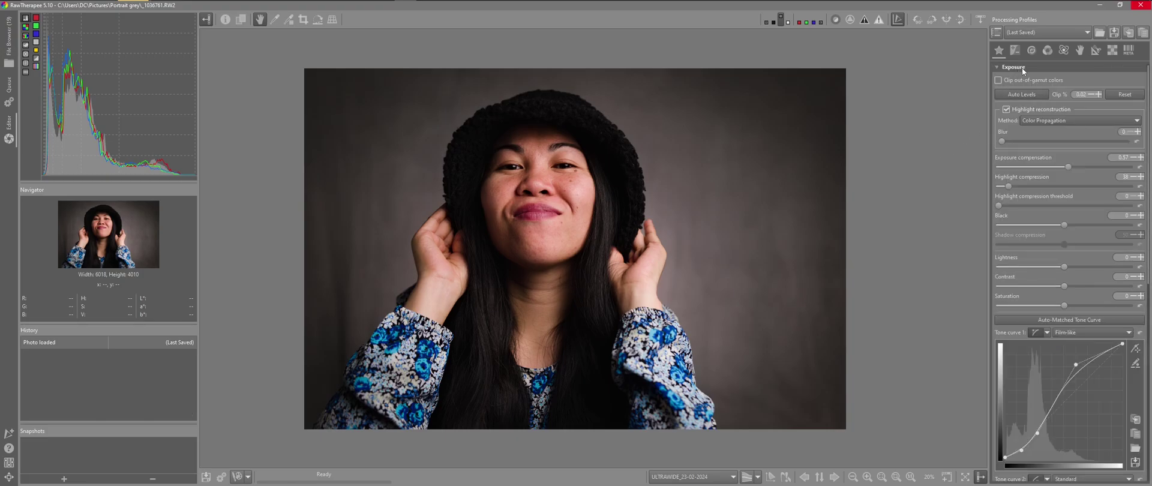
{"action": "left_click", "coordinate": [1135, 126]}
{"action": "left_click", "coordinate": [1054, 131]}
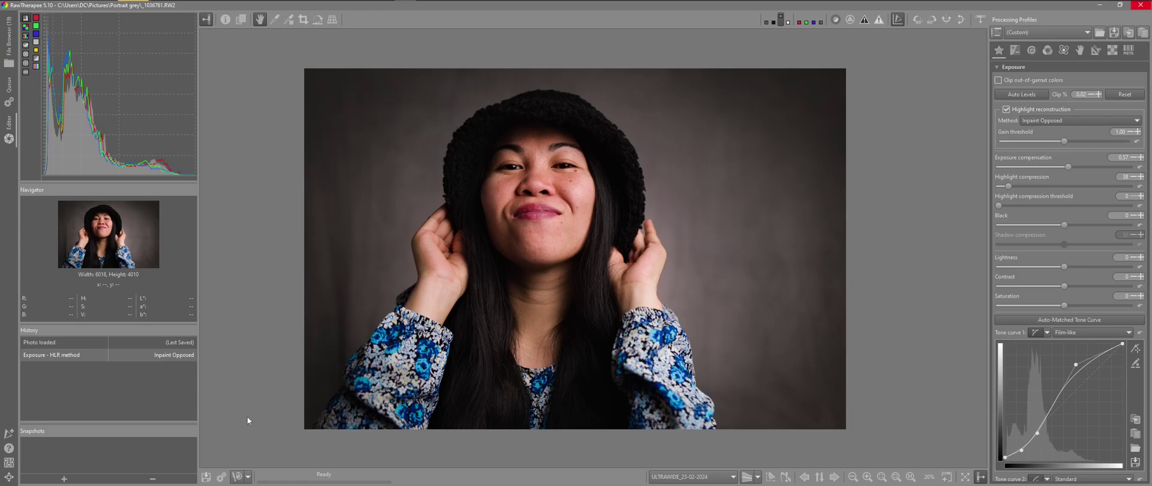
- Go to the batch queue and start processing the portrait as 16-bit TIFF
{"action": "left_click", "coordinate": [9, 92]}
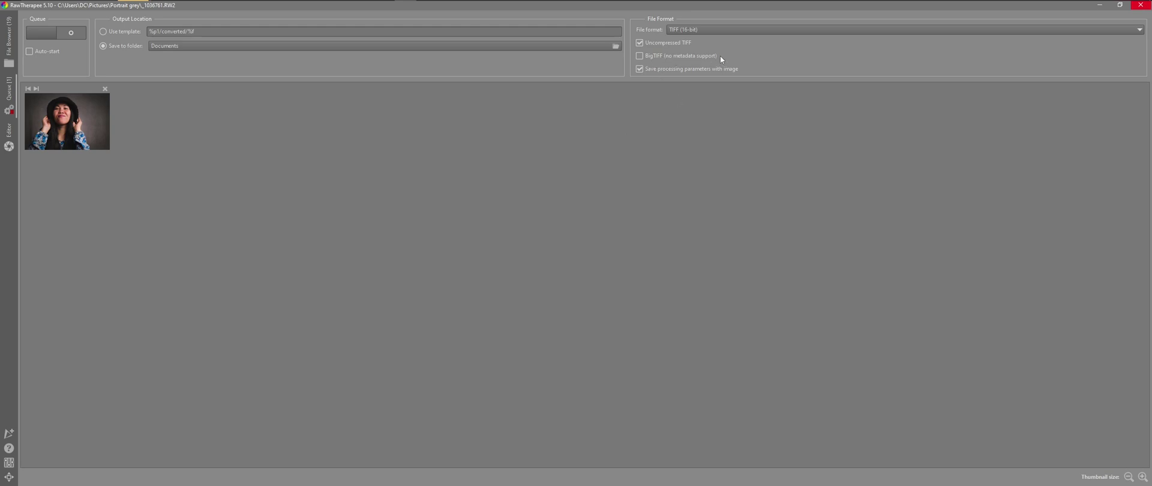
{"action": "left_click", "coordinate": [69, 33]}
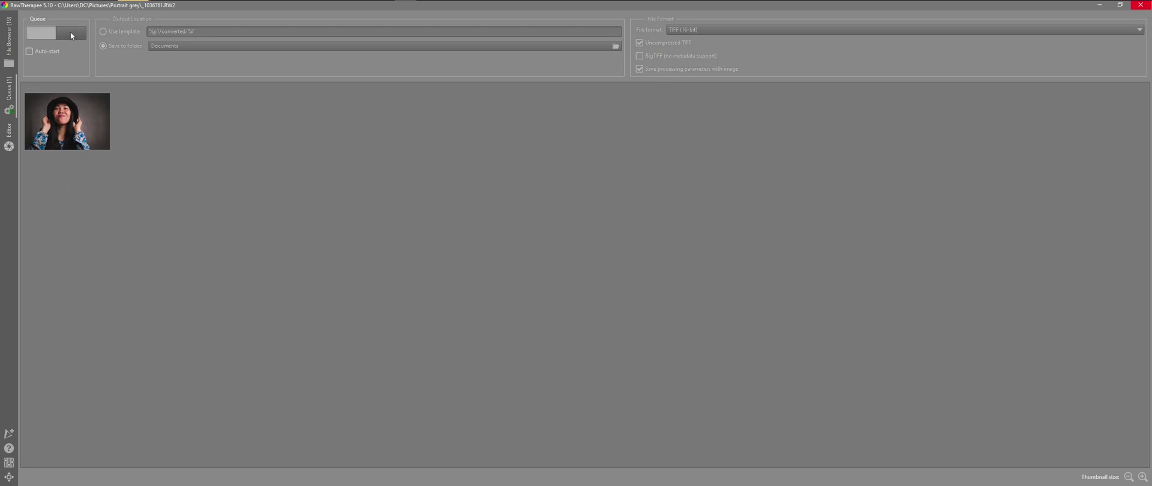
- Switch back to the Editor to show the portrait with its Inpaint Opposed history entry
{"action": "left_click", "coordinate": [9, 133]}
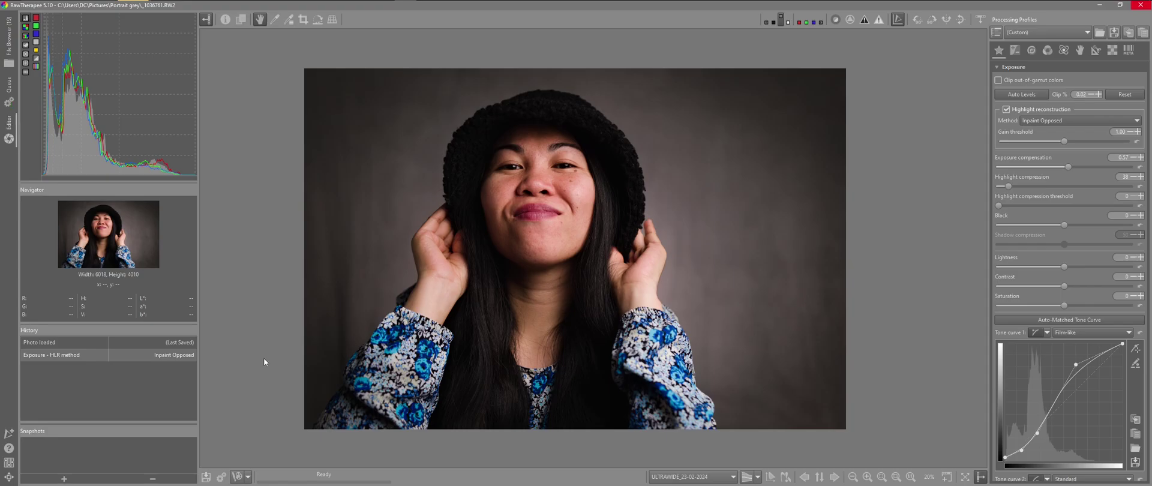